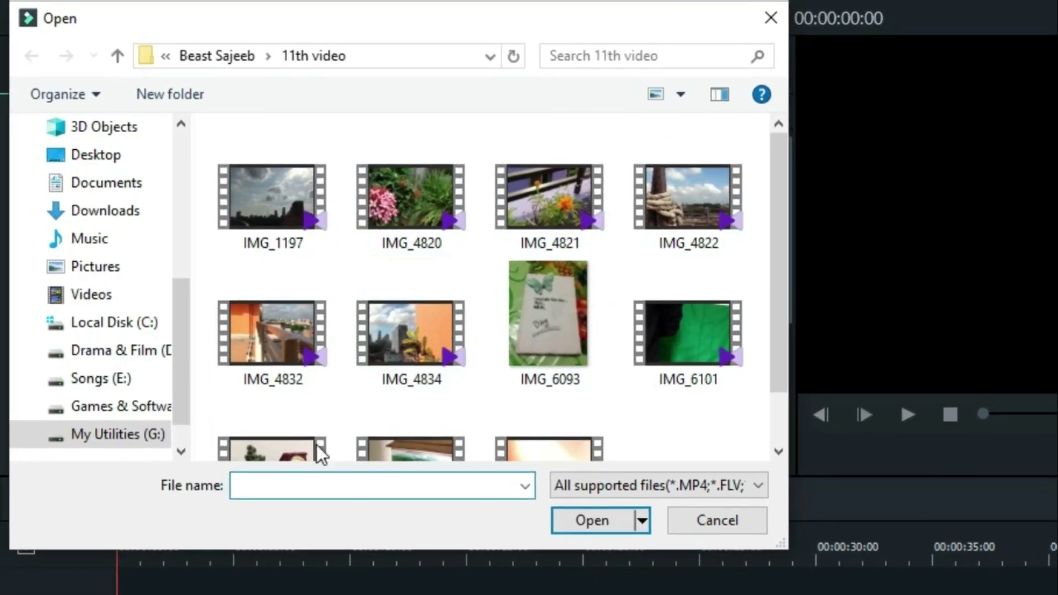
Import the clips IMG_1197, IMG_4820, IMG_4821, IMG_4822, IMG_4832, IMG_4834 and IMG_6102 into the project media
{"action": "left_click", "coordinate": [266, 181]}
{"action": "left_click", "coordinate": [407, 227], "text": "ctrl"}
{"action": "left_click", "coordinate": [580, 226], "text": "ctrl"}
{"action": "left_click", "coordinate": [713, 220], "text": "ctrl"}
{"action": "left_click", "coordinate": [774, 576]}
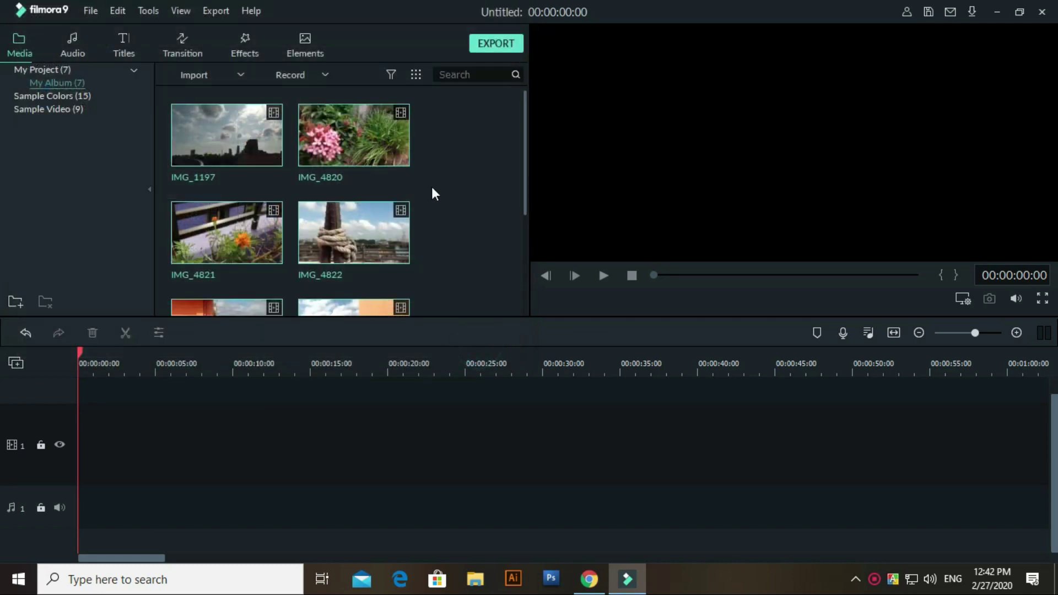
{"action": "left_click", "coordinate": [482, 216]}
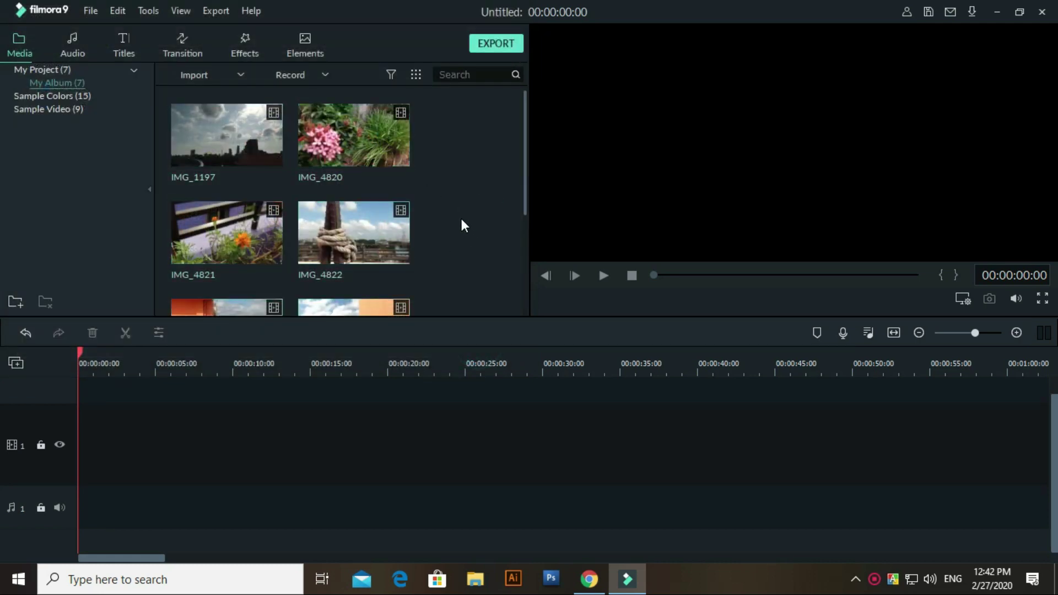
Place the IMG_1197 clip at the start of video track 1, leaving the project settings unchanged
{"action": "scroll", "coordinate": [461, 219], "scroll_direction": "down", "scroll_amount": 3}
{"action": "scroll", "coordinate": [463, 219], "scroll_direction": "up", "scroll_amount": 3}
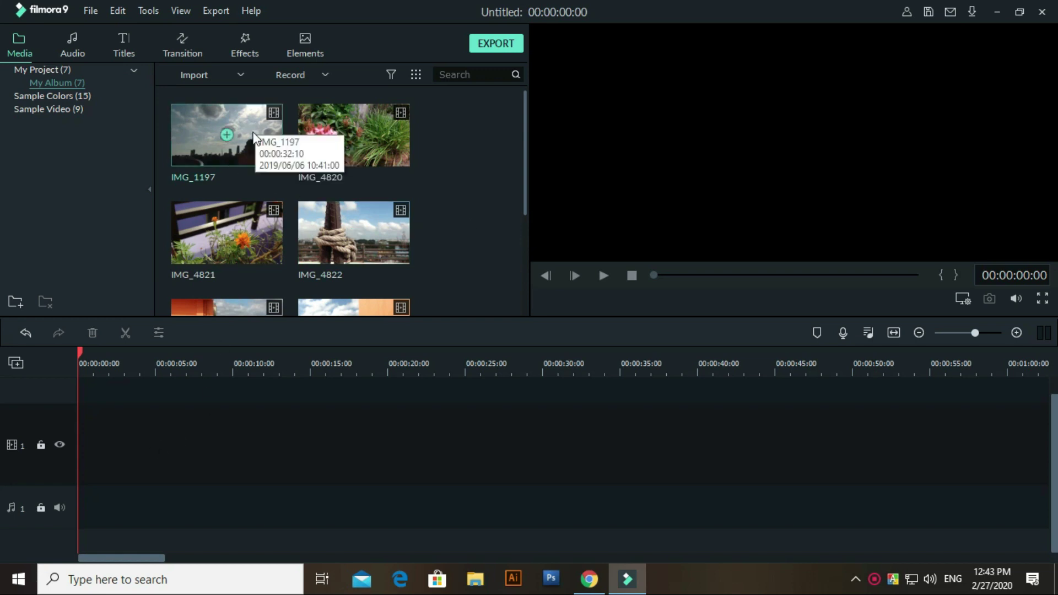
{"action": "left_click_drag", "start_coordinate": [258, 137], "coordinate": [63, 431]}
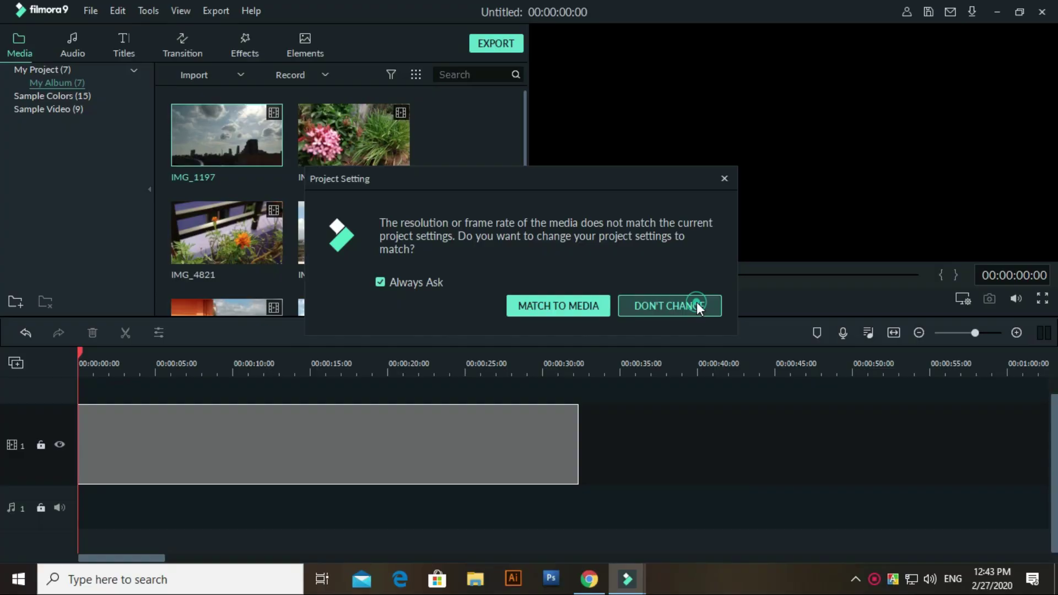
{"action": "left_click", "coordinate": [777, 375]}
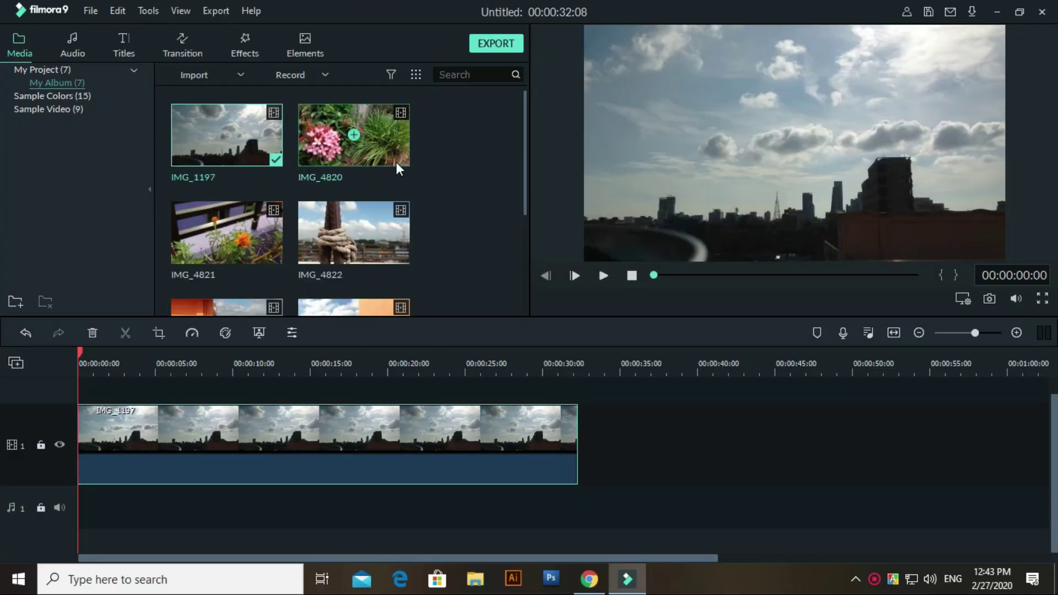
Add the IMG_4834 clip to video track 1 directly after IMG_1197
{"action": "scroll", "coordinate": [446, 209], "scroll_direction": "down", "scroll_amount": 3}
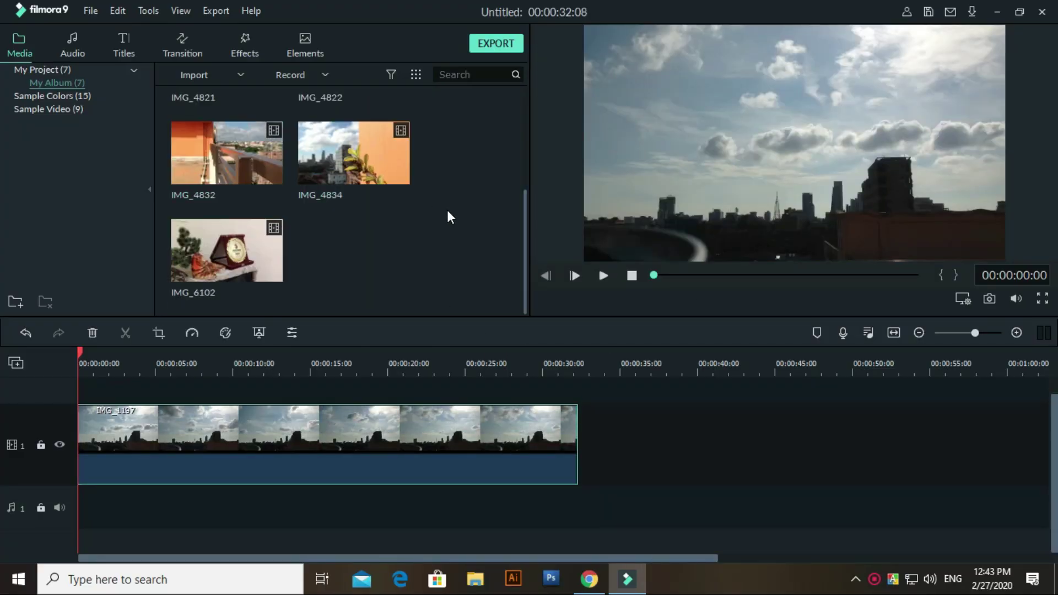
{"action": "left_click", "coordinate": [329, 170]}
{"action": "left_click_drag", "start_coordinate": [329, 169], "coordinate": [592, 367]}
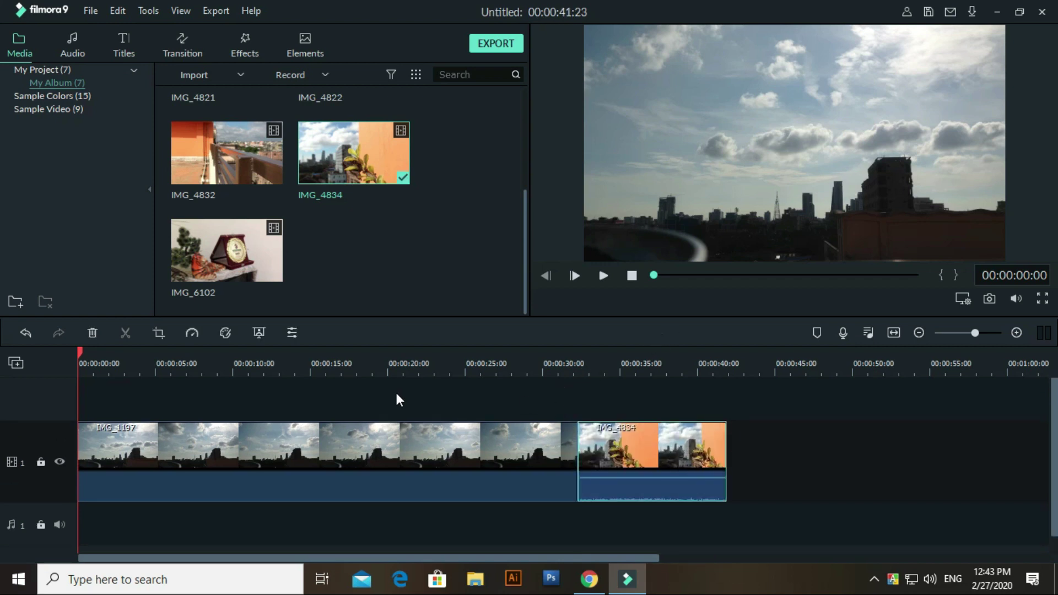
Play part of the IMG_1197 clip on the timeline and return the playhead to the start
{"action": "left_click", "coordinate": [225, 365]}
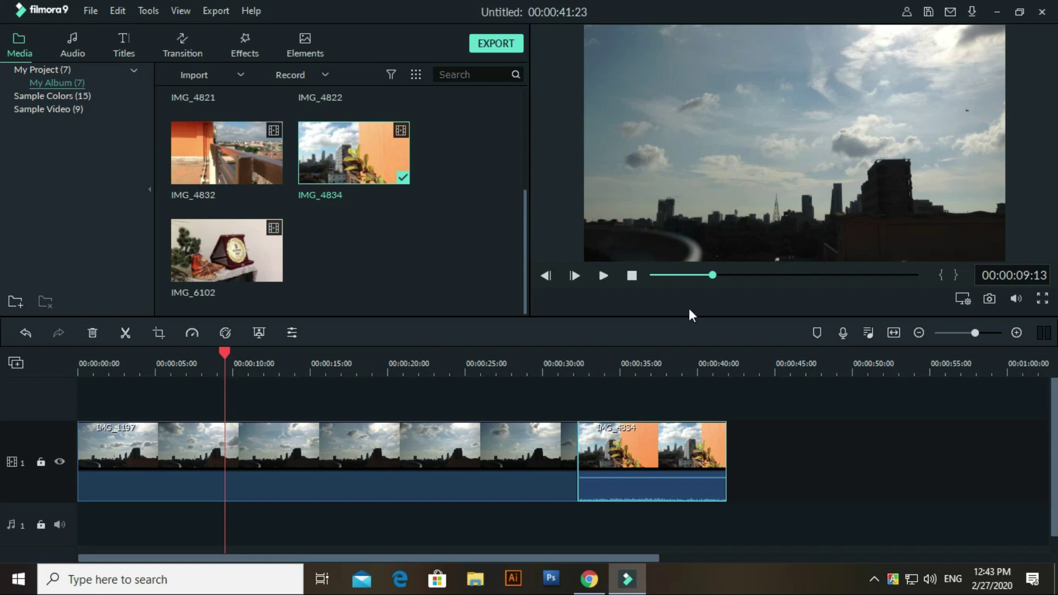
{"action": "left_click", "coordinate": [603, 278]}
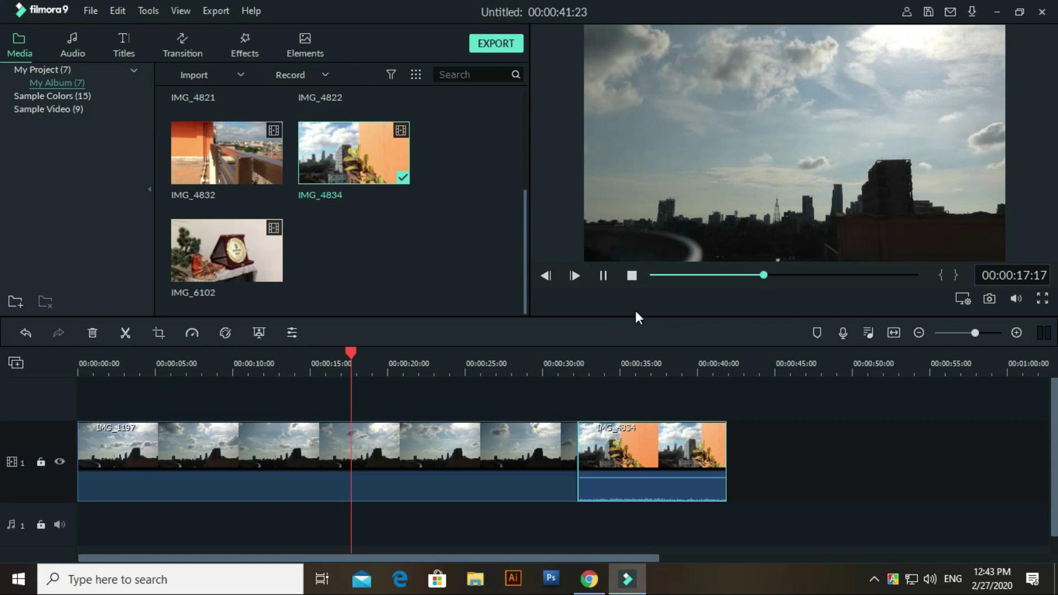
{"action": "left_click", "coordinate": [603, 275]}
{"action": "left_click_drag", "start_coordinate": [393, 355], "coordinate": [68, 359]}
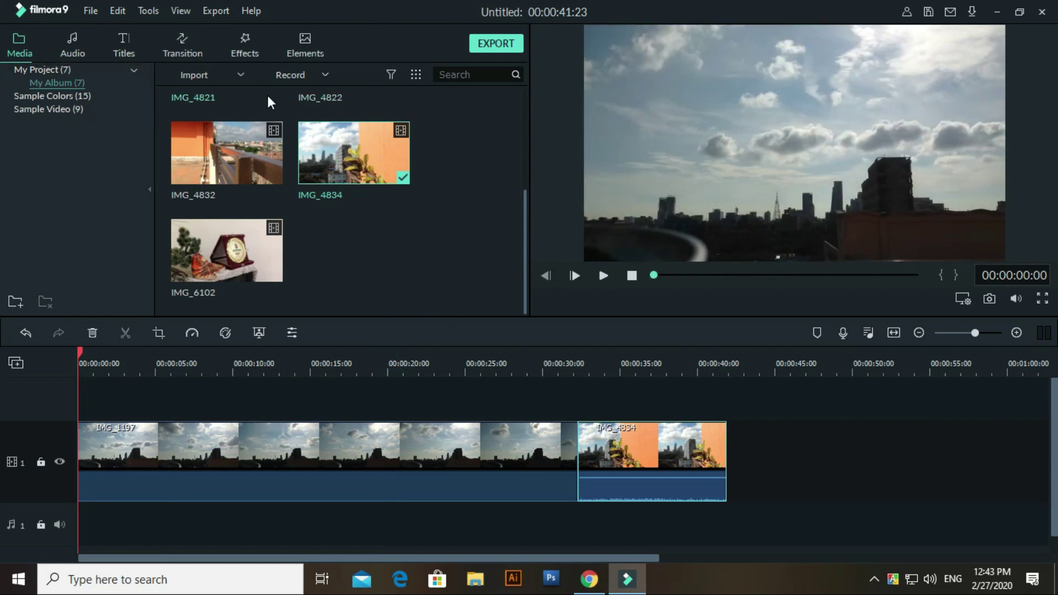
Browse the audio library for a background music track
{"action": "left_click", "coordinate": [69, 47]}
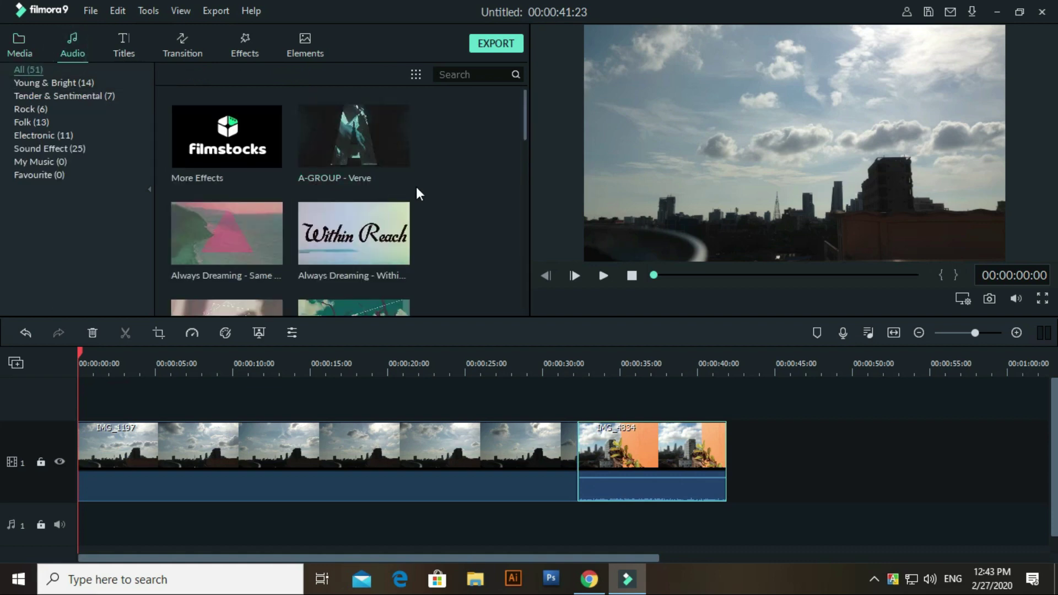
{"action": "scroll", "coordinate": [445, 183], "scroll_direction": "down", "scroll_amount": 3}
{"action": "scroll", "coordinate": [445, 183], "scroll_direction": "down", "scroll_amount": 8}
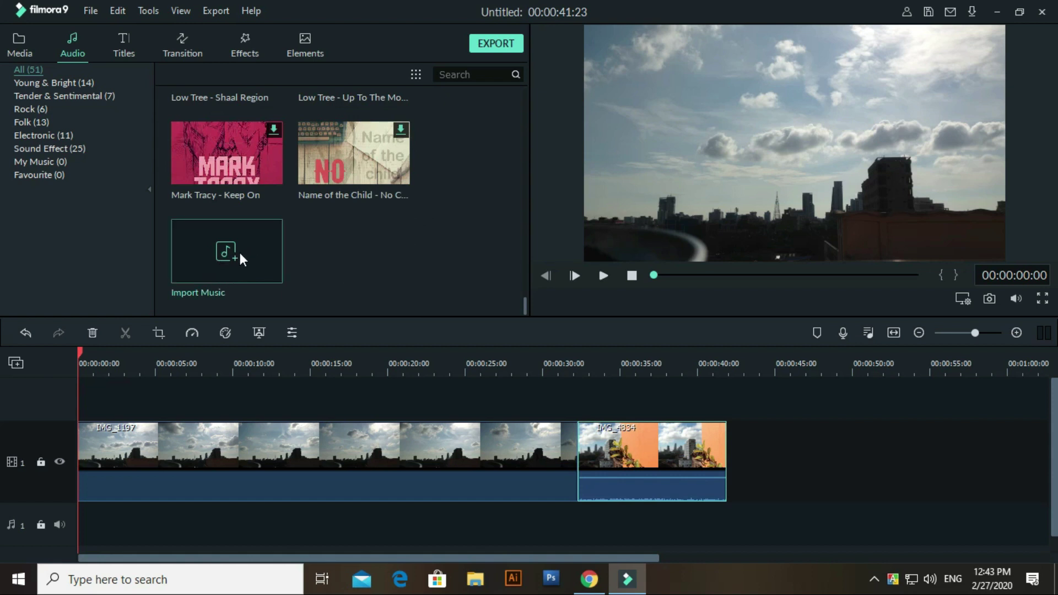
{"action": "scroll", "coordinate": [352, 260], "scroll_direction": "up", "scroll_amount": 3}
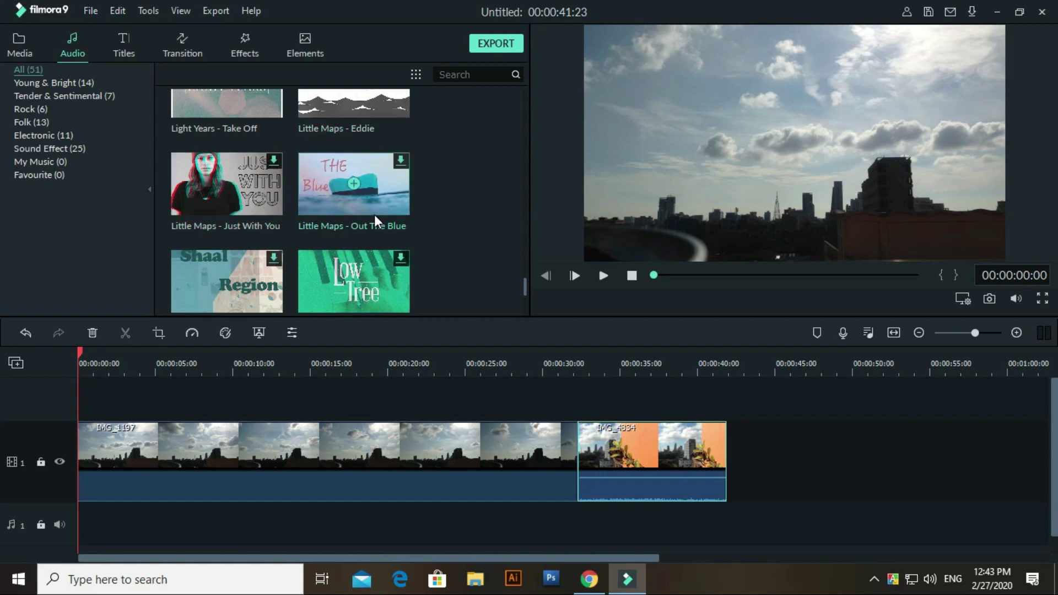
{"action": "scroll", "coordinate": [381, 217], "scroll_direction": "down", "scroll_amount": 3}
{"action": "scroll", "coordinate": [388, 219], "scroll_direction": "up", "scroll_amount": 3}
{"action": "scroll", "coordinate": [386, 217], "scroll_direction": "up", "scroll_amount": 3}
{"action": "scroll", "coordinate": [389, 212], "scroll_direction": "up", "scroll_amount": 2}
{"action": "scroll", "coordinate": [376, 164], "scroll_direction": "up", "scroll_amount": 2}
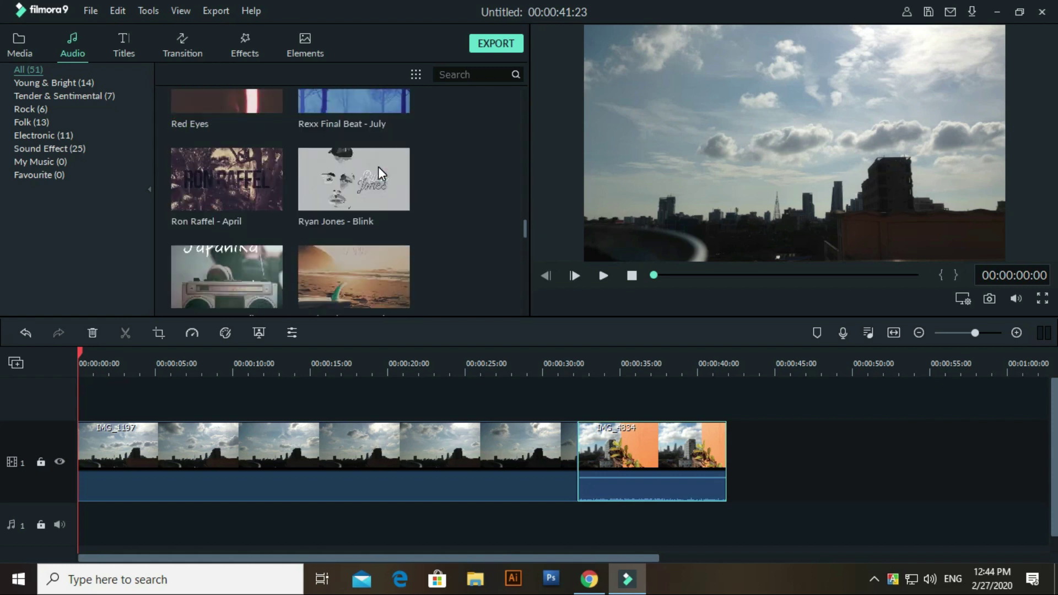
{"action": "scroll", "coordinate": [254, 207], "scroll_direction": "up", "scroll_amount": 2}
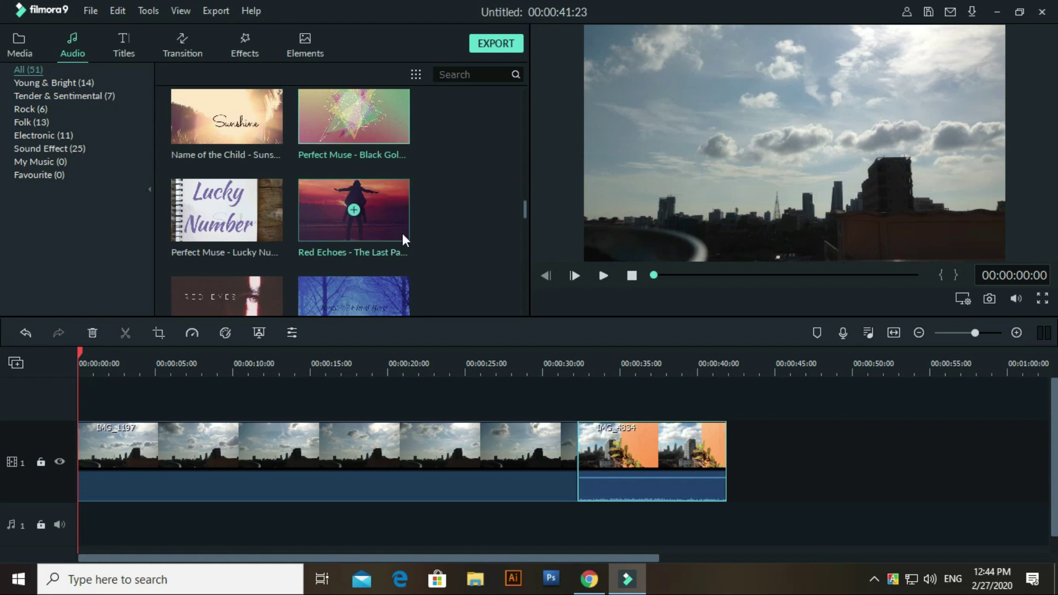
{"action": "scroll", "coordinate": [391, 110], "scroll_direction": "up", "scroll_amount": 1}
Preview the music track Perfect Muse - Black Goldie and place it at the start of audio track 1
{"action": "left_click", "coordinate": [394, 124]}
{"action": "double_click", "coordinate": [395, 133]}
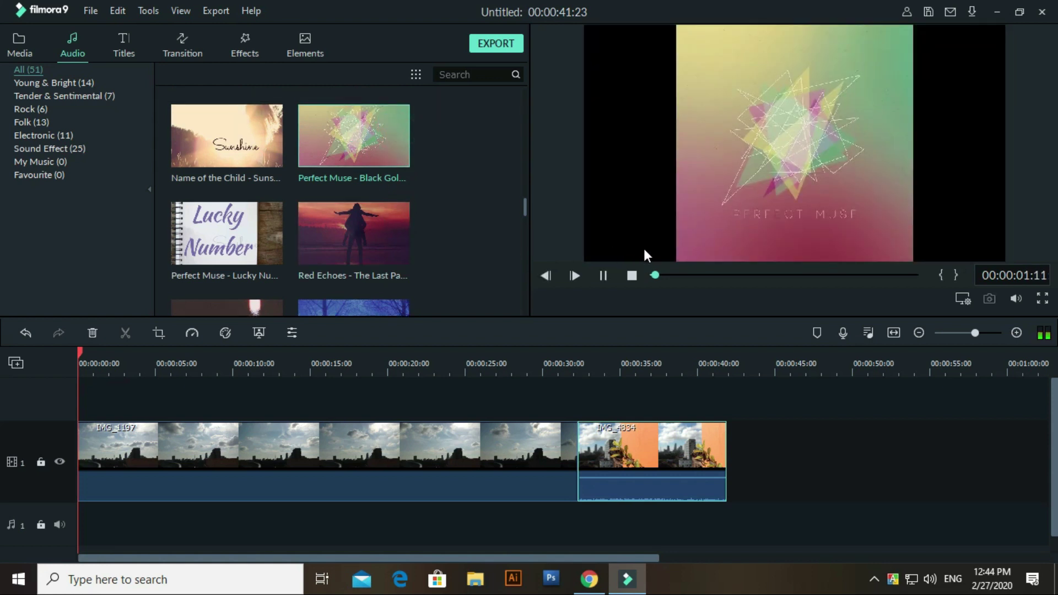
{"action": "left_click", "coordinate": [684, 275]}
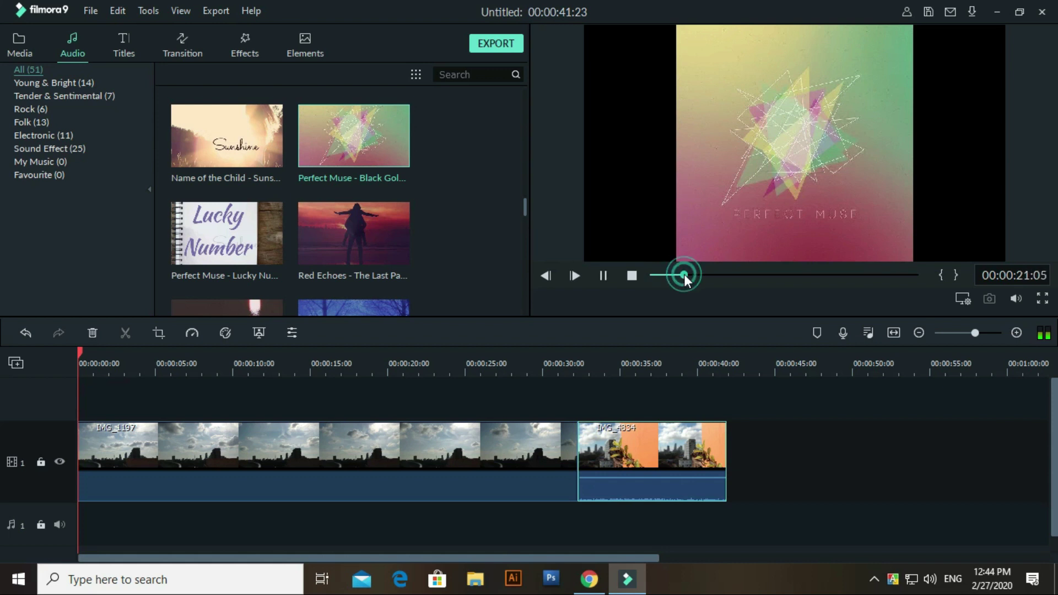
{"action": "left_click", "coordinate": [603, 276]}
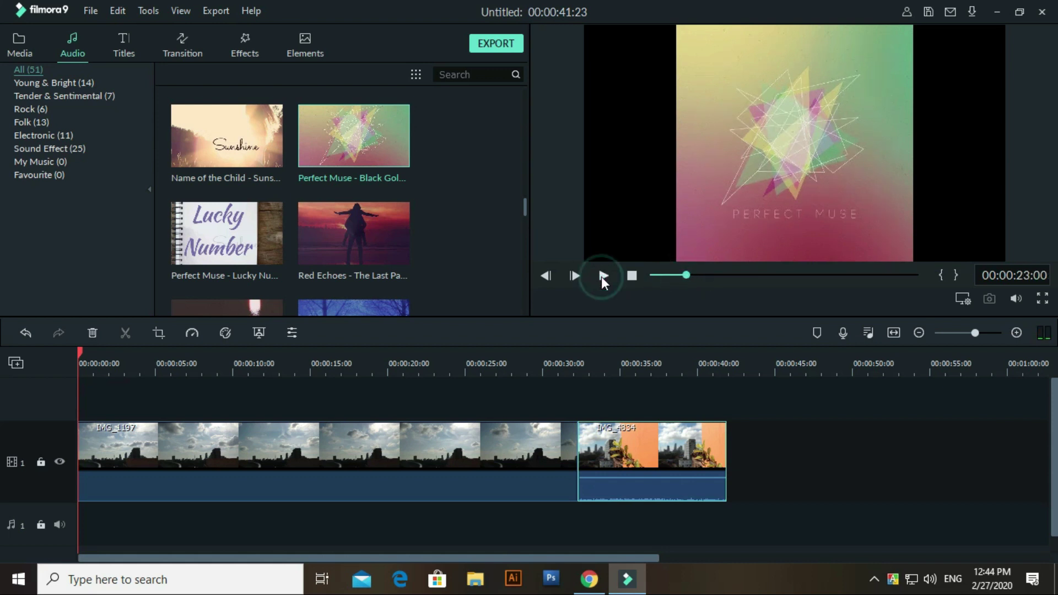
{"action": "left_click_drag", "start_coordinate": [379, 137], "coordinate": [110, 534]}
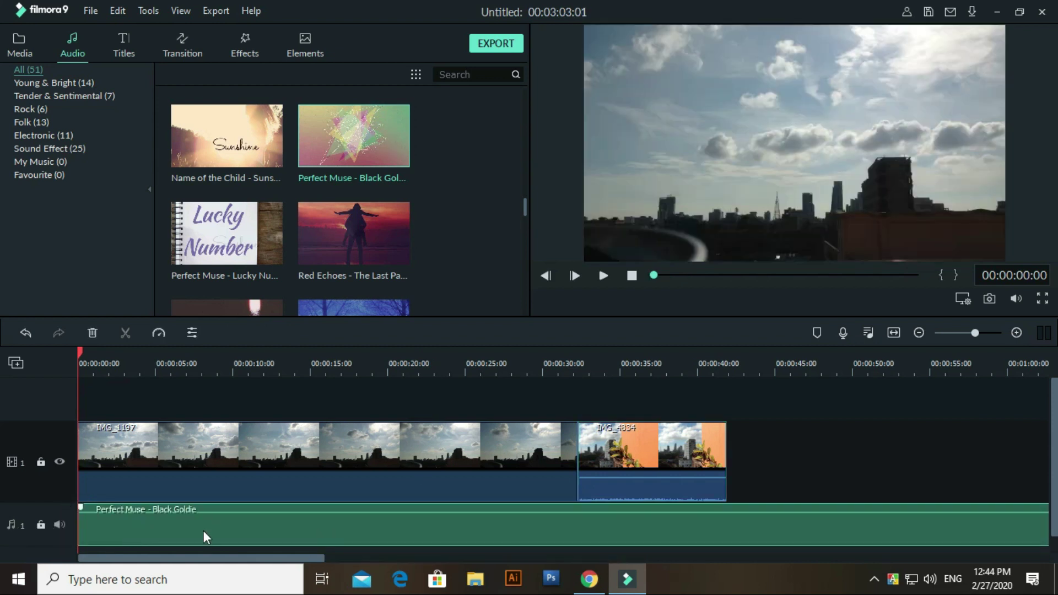
Play the timeline with the music and stop the playhead at 00:00:15:00
{"action": "left_click", "coordinate": [602, 276]}
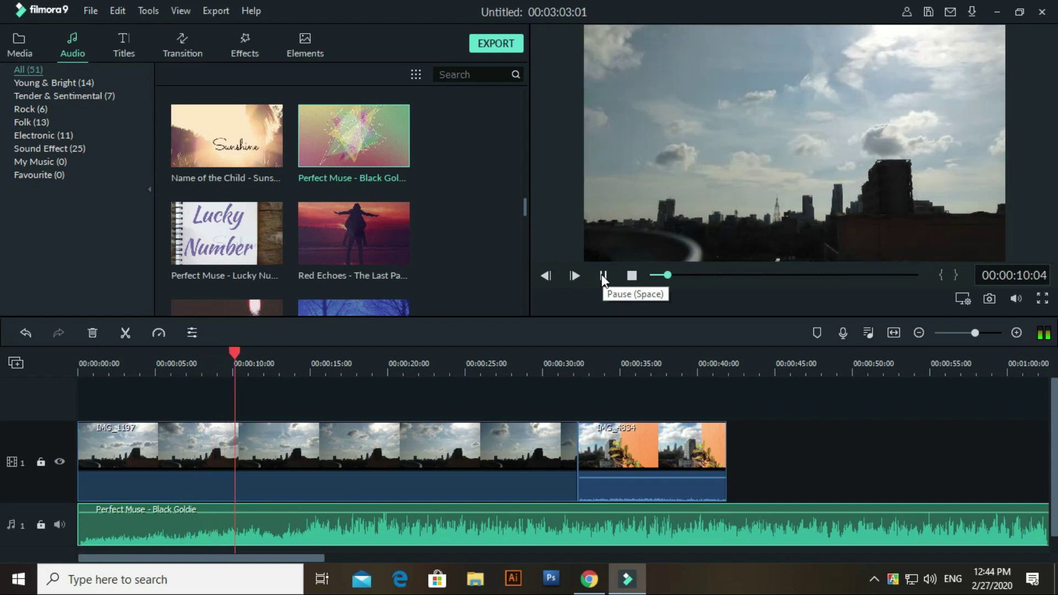
{"action": "left_click", "coordinate": [602, 275]}
{"action": "left_click", "coordinate": [279, 367]}
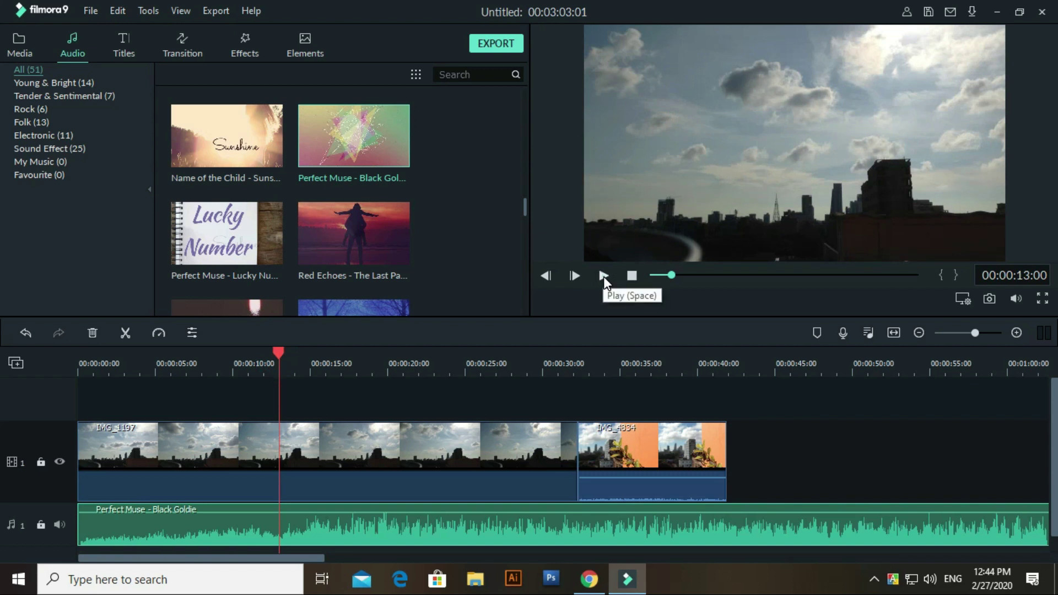
{"action": "left_click", "coordinate": [604, 276]}
{"action": "left_click", "coordinate": [604, 276]}
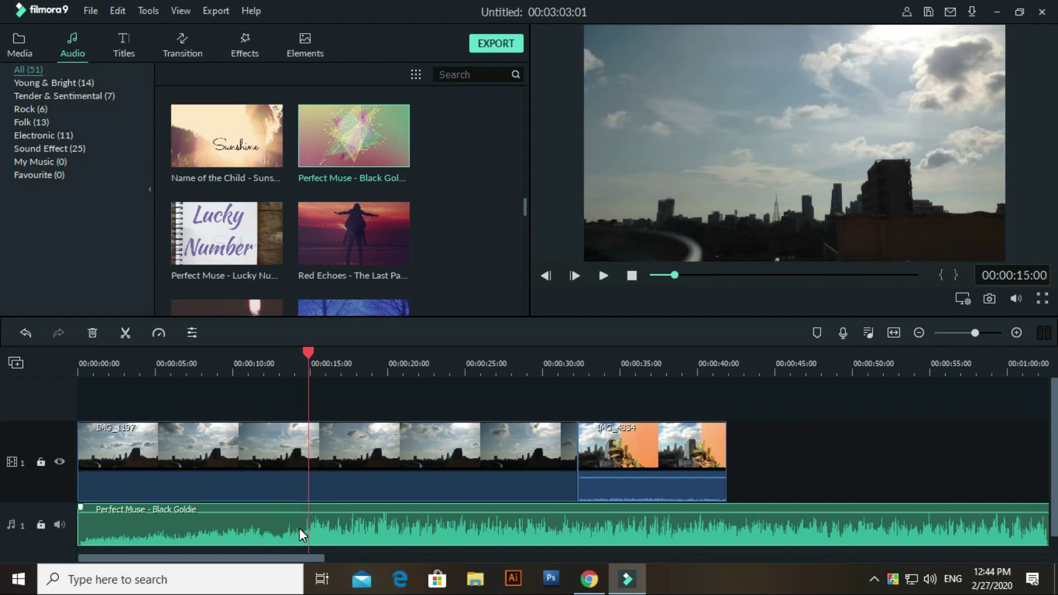
Split the IMG_1197 clip at the playhead
{"action": "right_click", "coordinate": [339, 458]}
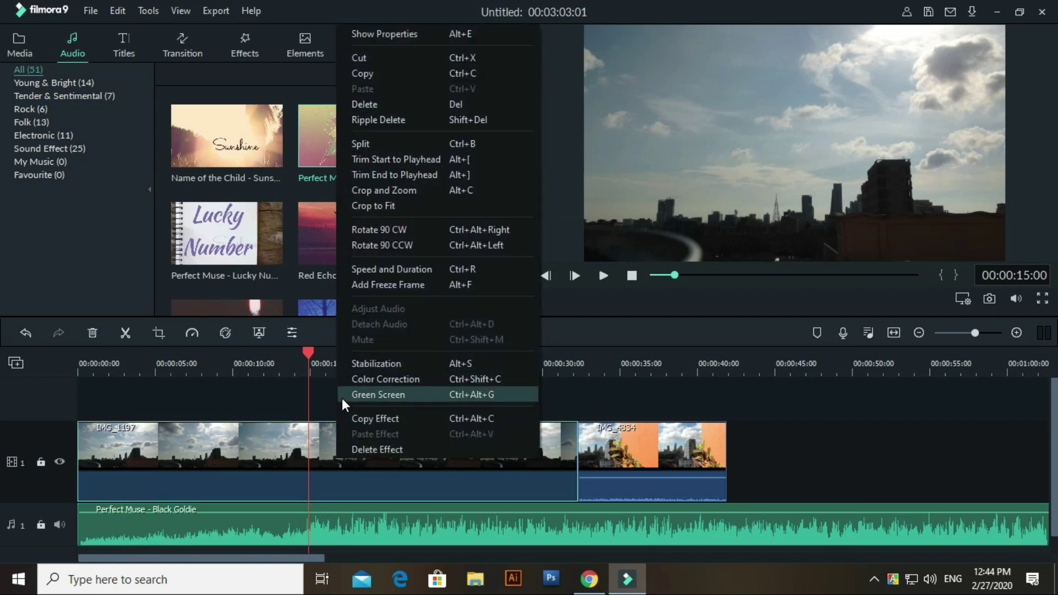
{"action": "left_click", "coordinate": [307, 432]}
{"action": "right_click", "coordinate": [321, 444]}
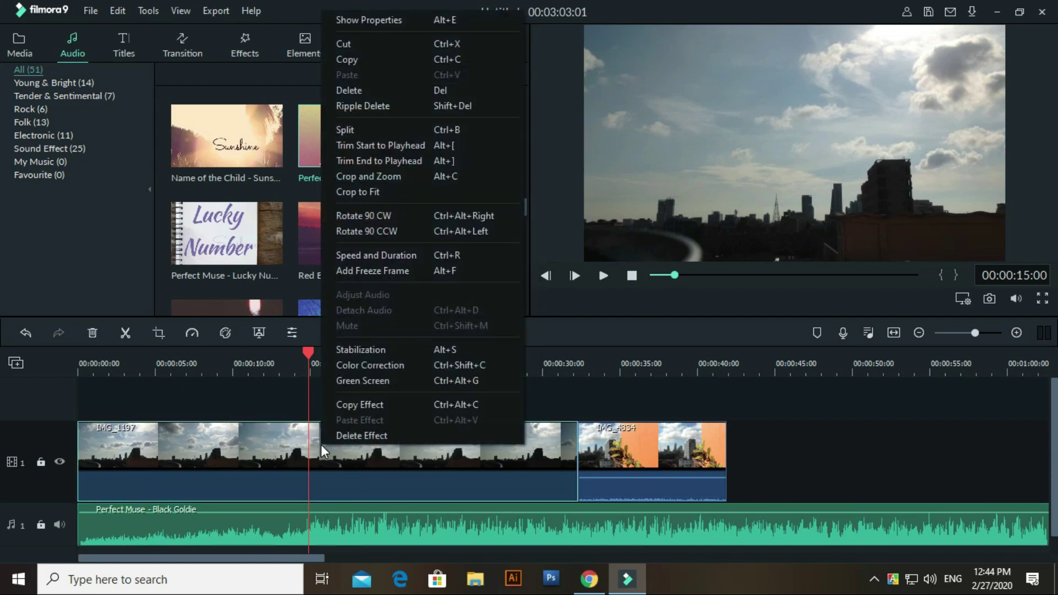
{"action": "left_click", "coordinate": [349, 130]}
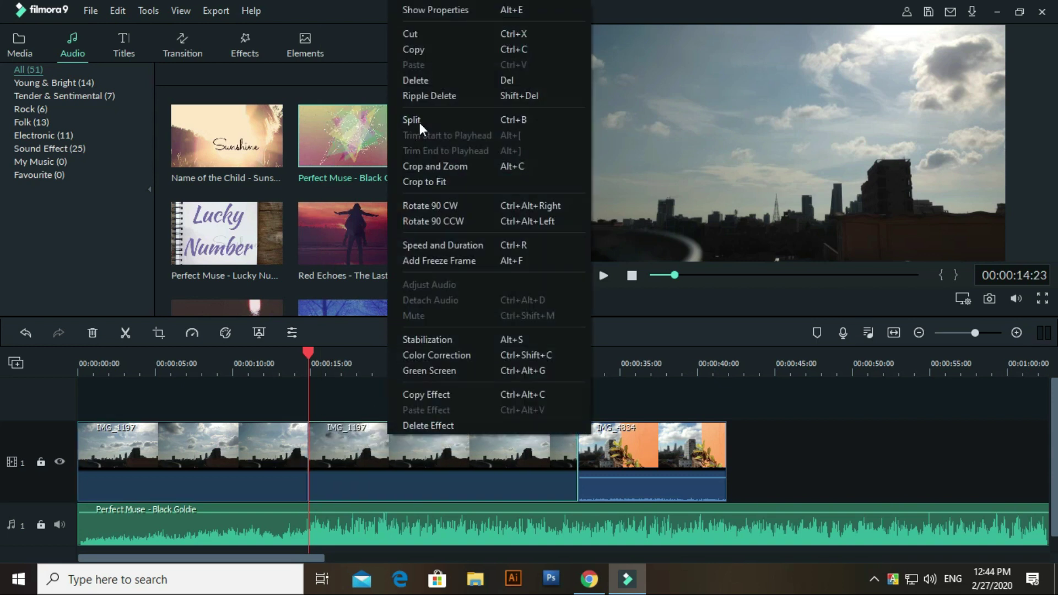
Delete the second part of IMG_1197 and ripple delete the gap so IMG_4834 follows the first part
{"action": "left_click", "coordinate": [435, 79]}
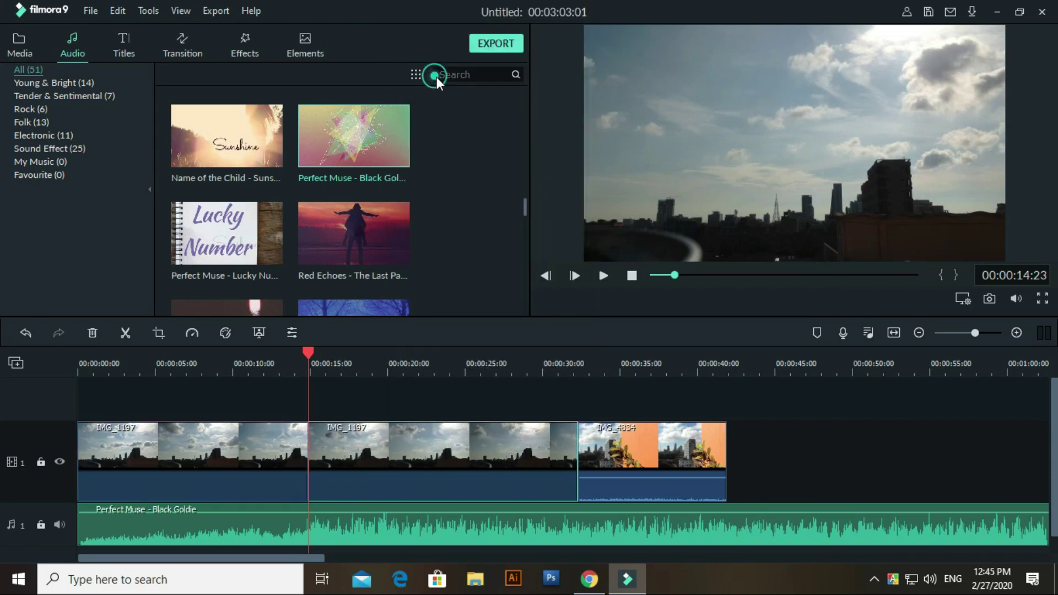
{"action": "right_click", "coordinate": [415, 475]}
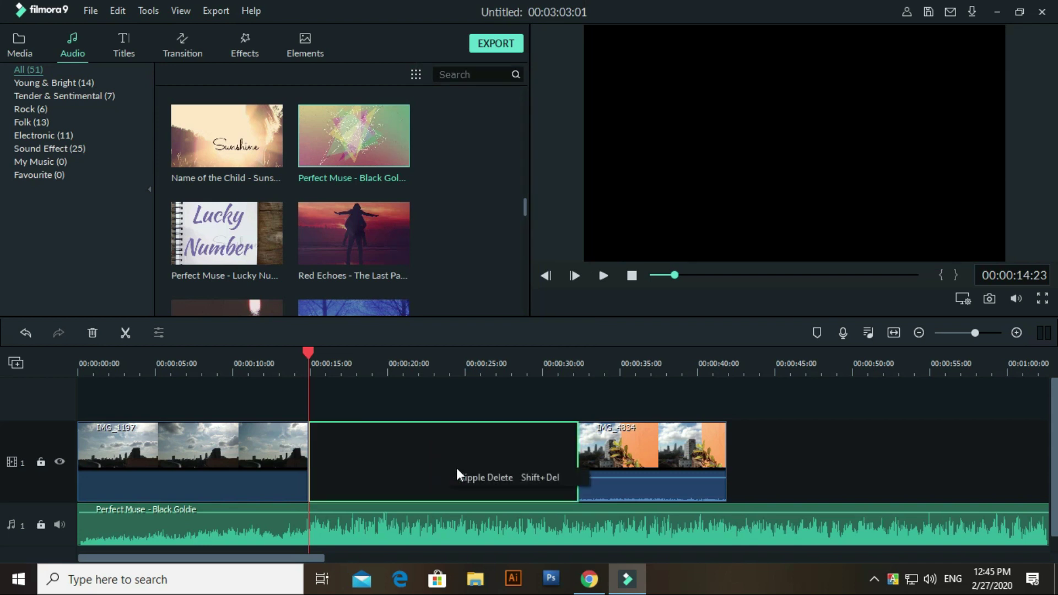
{"action": "left_click", "coordinate": [494, 477]}
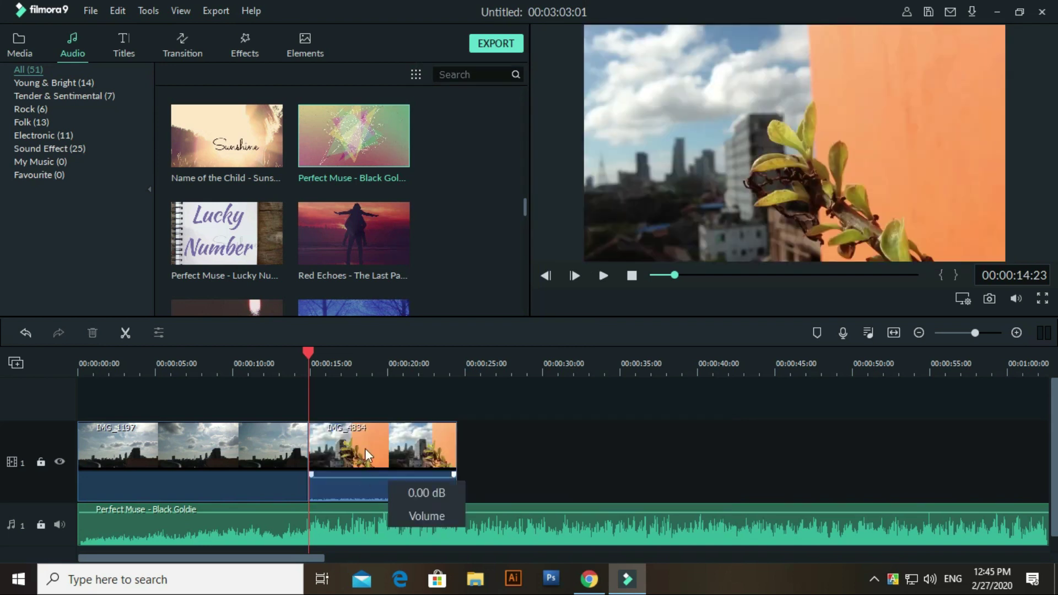
Play the cut between IMG_1197 and IMG_4834 twice to check it against the music, returning the playhead before the cut
{"action": "left_click", "coordinate": [299, 365]}
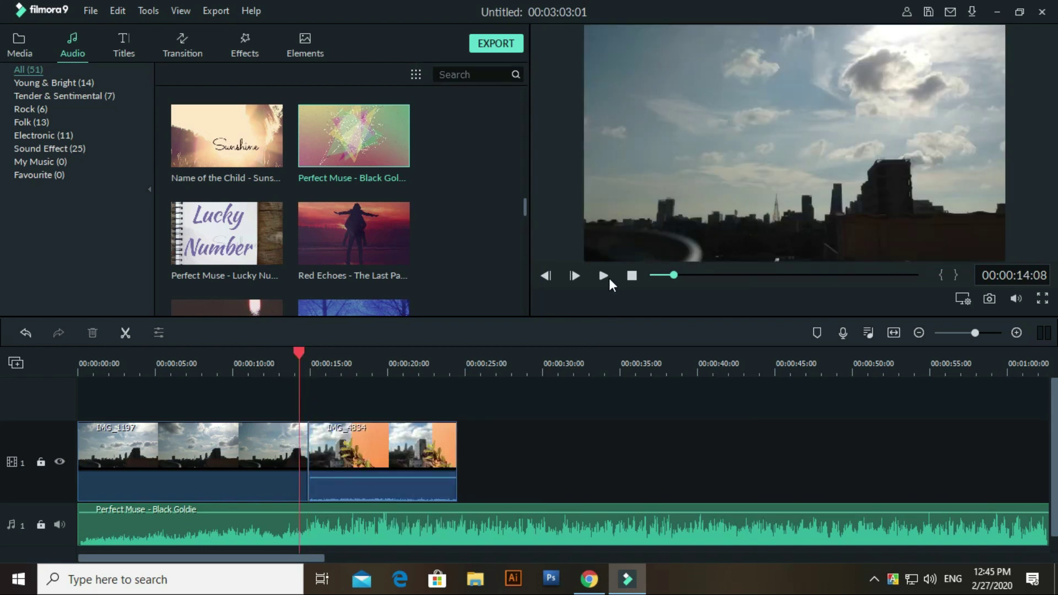
{"action": "left_click", "coordinate": [602, 276]}
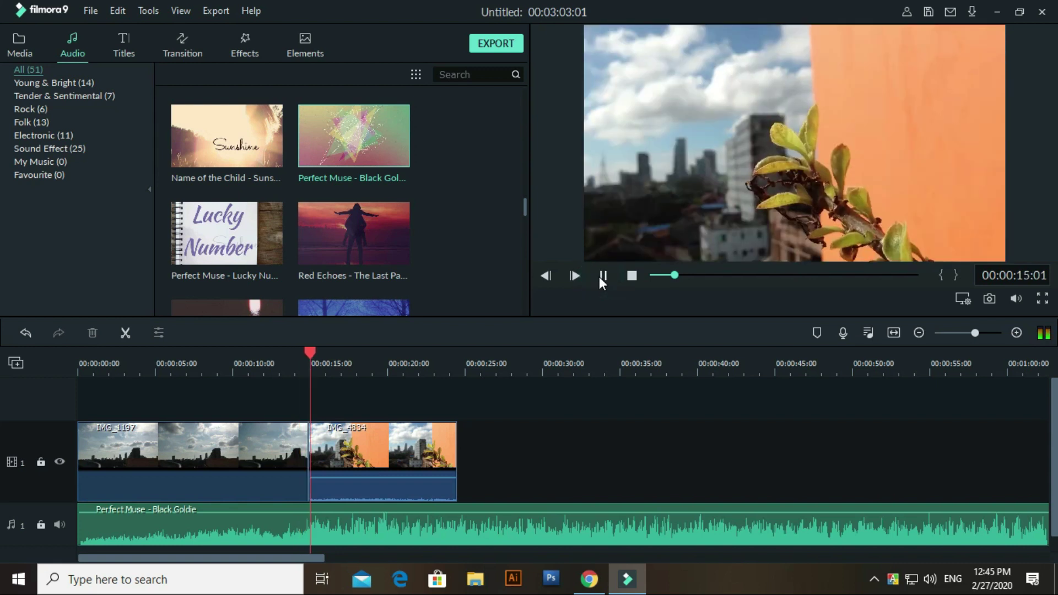
{"action": "left_click", "coordinate": [602, 276]}
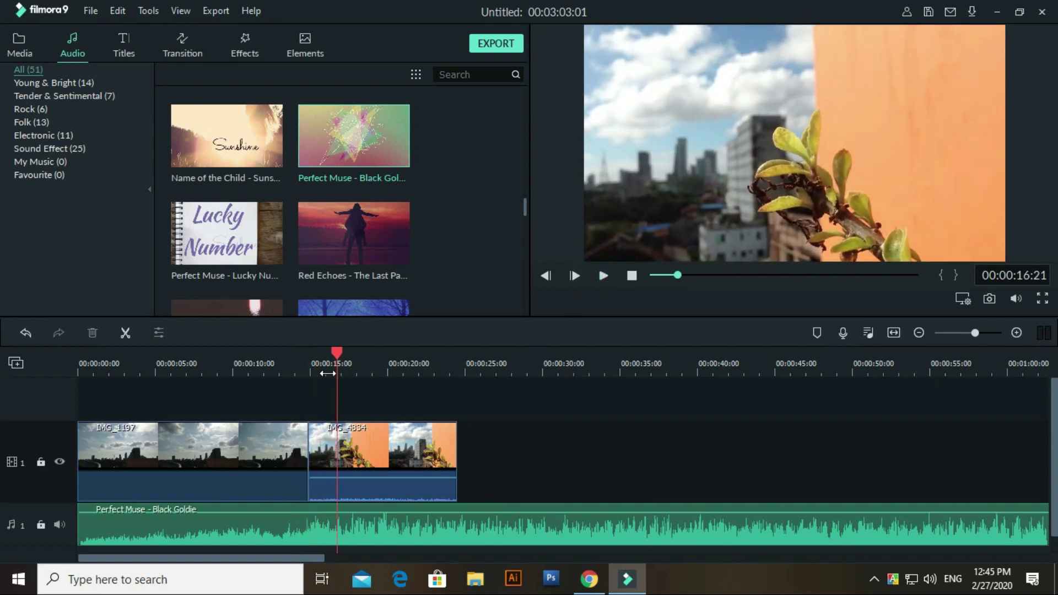
{"action": "left_click", "coordinate": [293, 365]}
{"action": "left_click", "coordinate": [601, 276]}
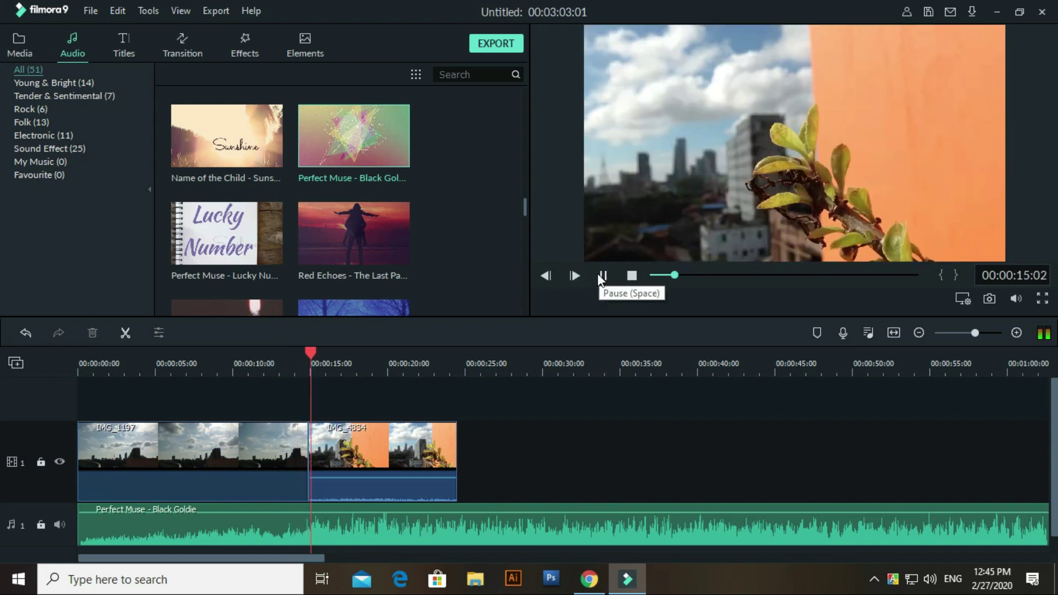
{"action": "left_click", "coordinate": [597, 274]}
{"action": "left_click", "coordinate": [296, 365]}
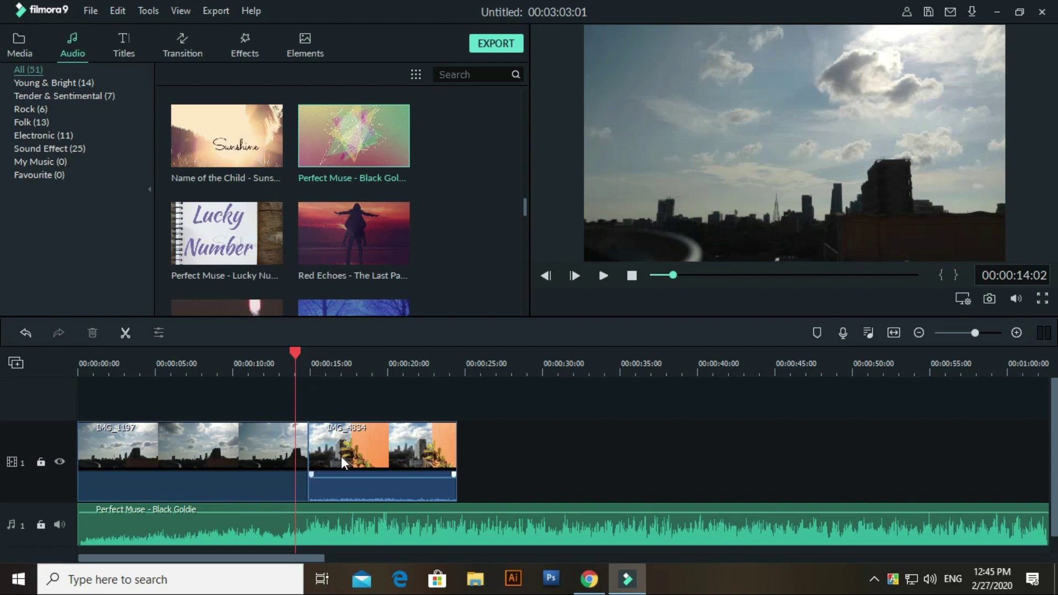
Search the transitions for "worm" and place Wormhole 1 on the cut between IMG_1197 and IMG_4834
{"action": "left_click", "coordinate": [180, 53]}
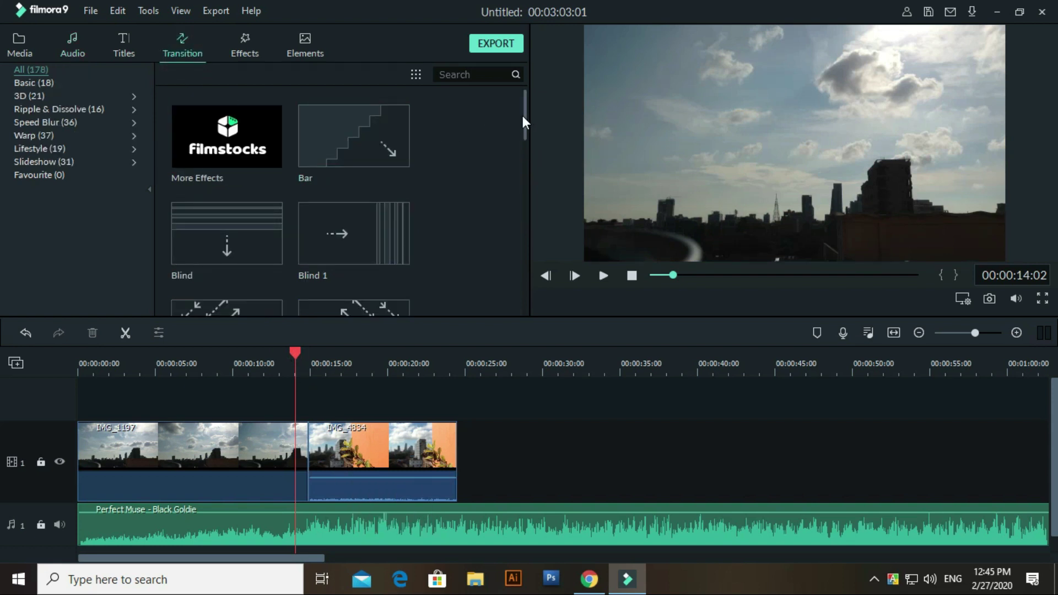
{"action": "left_click", "coordinate": [471, 73]}
{"action": "type", "text": "worm"}
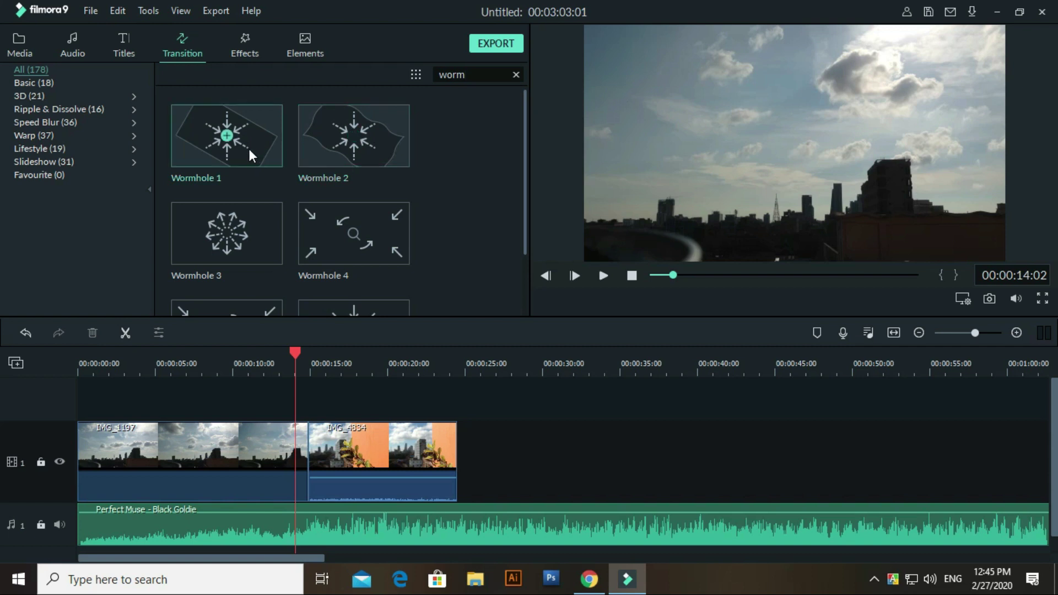
{"action": "scroll", "coordinate": [383, 229], "scroll_direction": "down", "scroll_amount": 2}
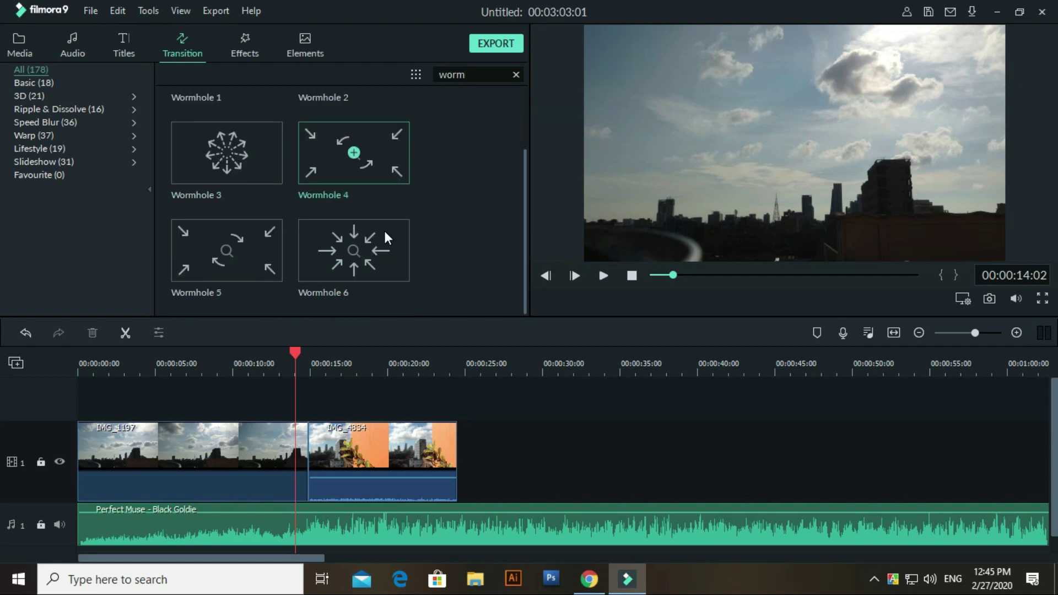
{"action": "scroll", "coordinate": [376, 259], "scroll_direction": "up", "scroll_amount": 2}
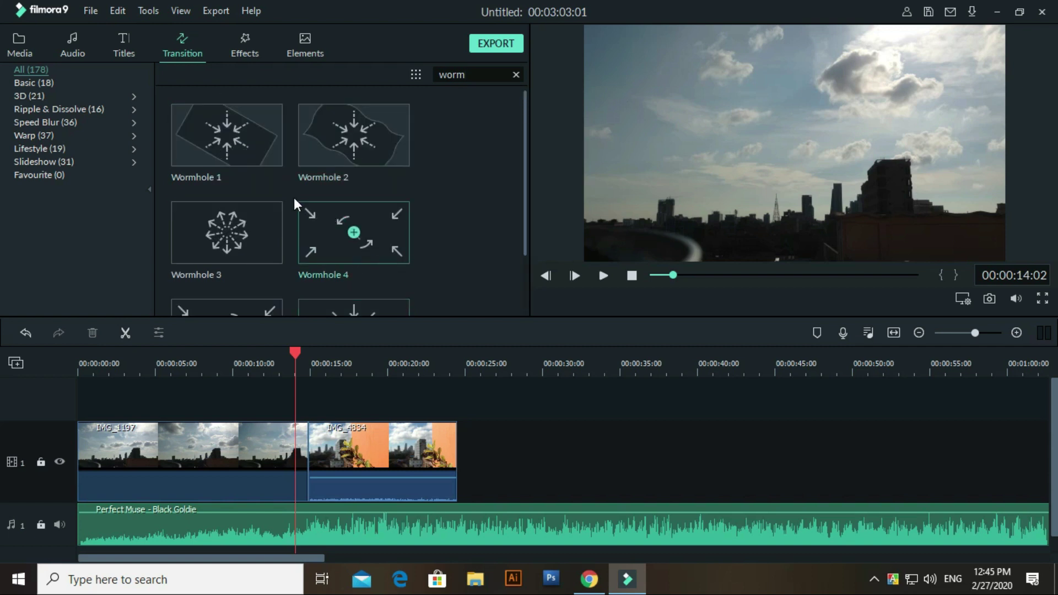
{"action": "left_click_drag", "start_coordinate": [254, 140], "coordinate": [305, 438]}
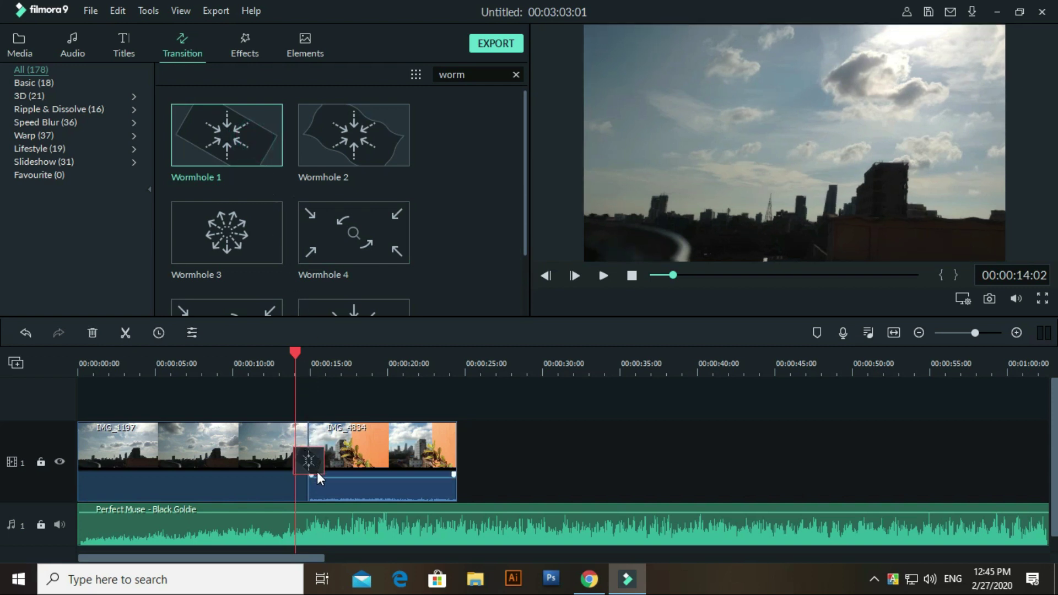
Shorten the Wormhole 1 transition between IMG_1197 and IMG_4834, playing across the cut to check its length
{"action": "left_click_drag", "start_coordinate": [321, 458], "coordinate": [313, 457]}
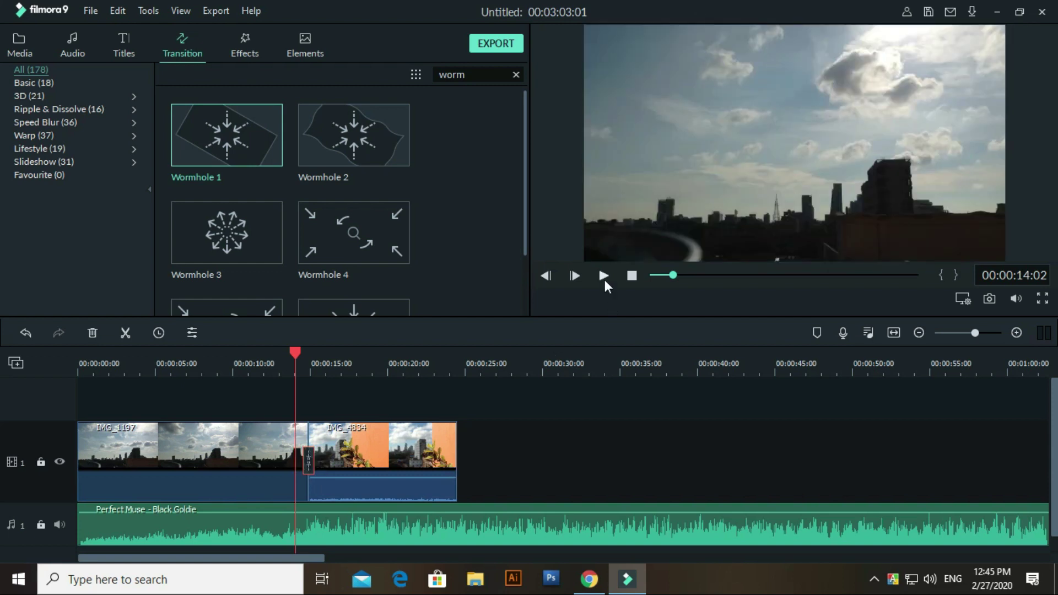
{"action": "left_click", "coordinate": [603, 279]}
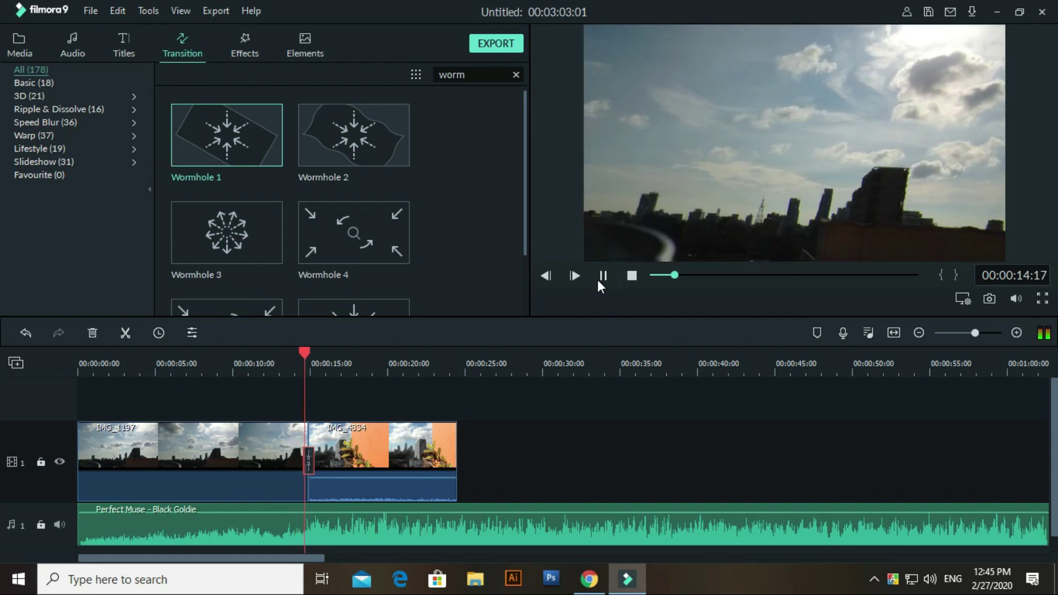
{"action": "left_click", "coordinate": [597, 279]}
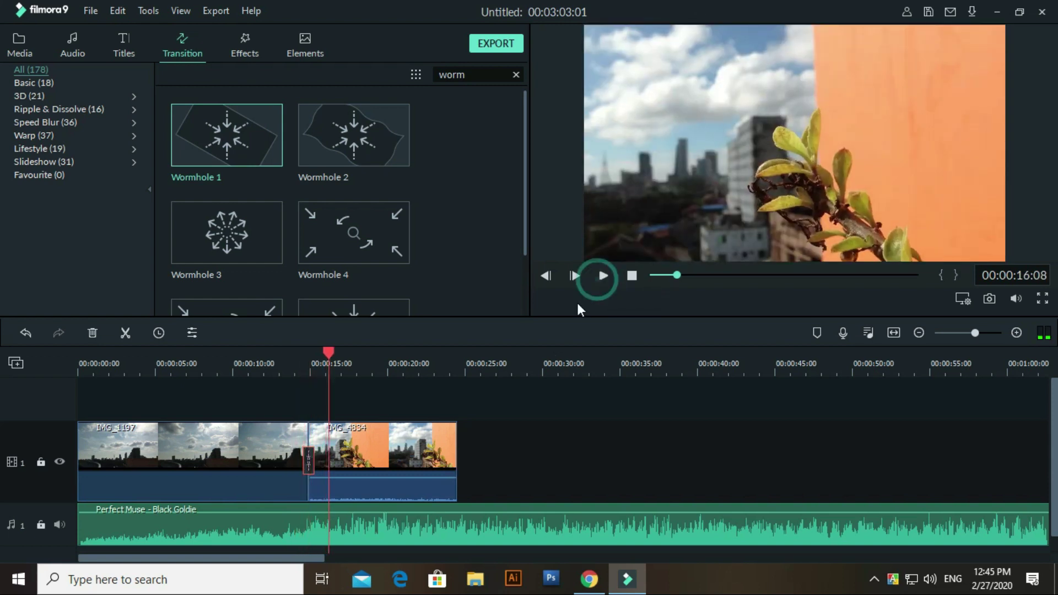
{"action": "left_click", "coordinate": [311, 462]}
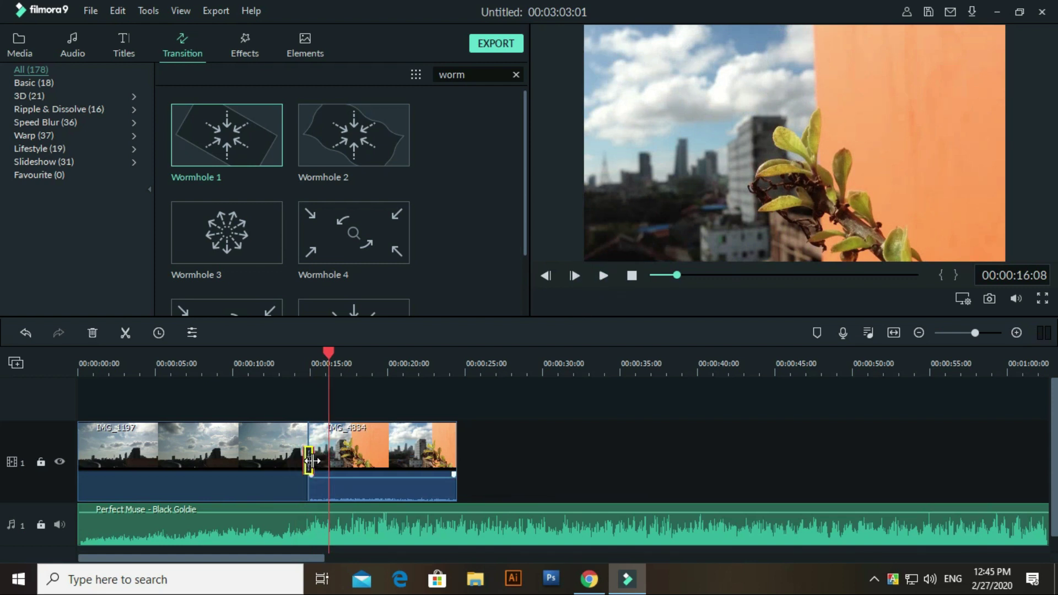
Play the shortened transition from just before the cut and return the playhead to 00:00:14:02
{"action": "left_click", "coordinate": [285, 366]}
{"action": "left_click", "coordinate": [604, 274]}
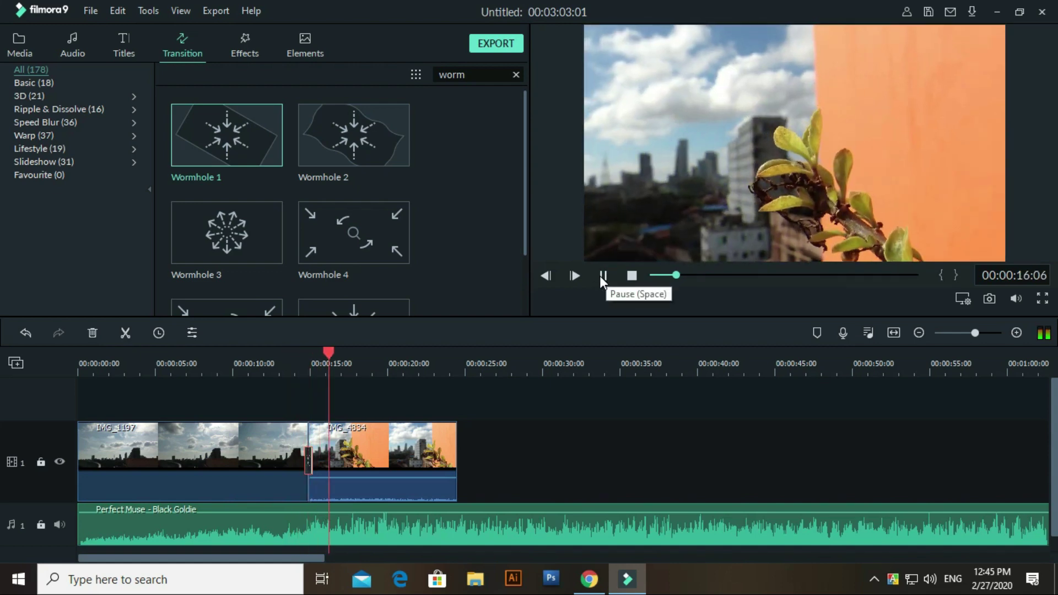
{"action": "left_click", "coordinate": [604, 276]}
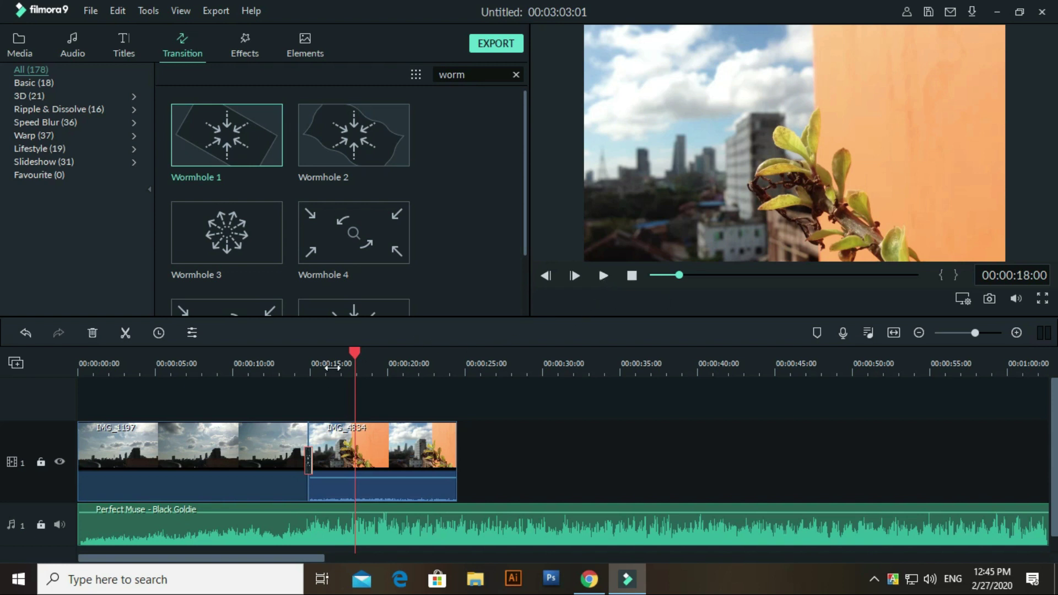
{"action": "left_click", "coordinate": [296, 365]}
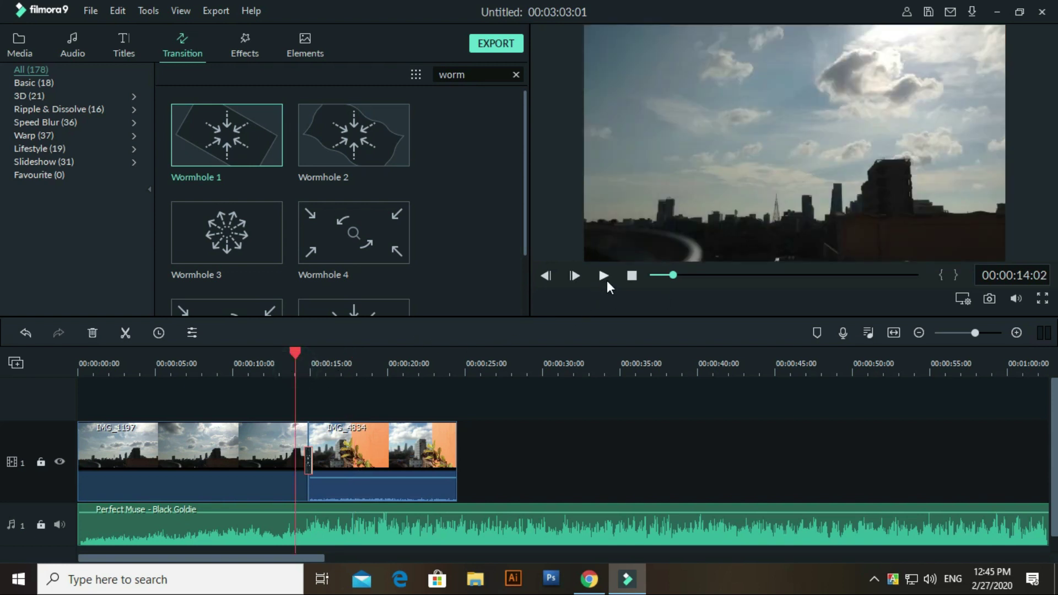
Add the media clips IMG_4820 and IMG_4822 to video track 1, directly after IMG_4834
{"action": "left_click", "coordinate": [423, 365]}
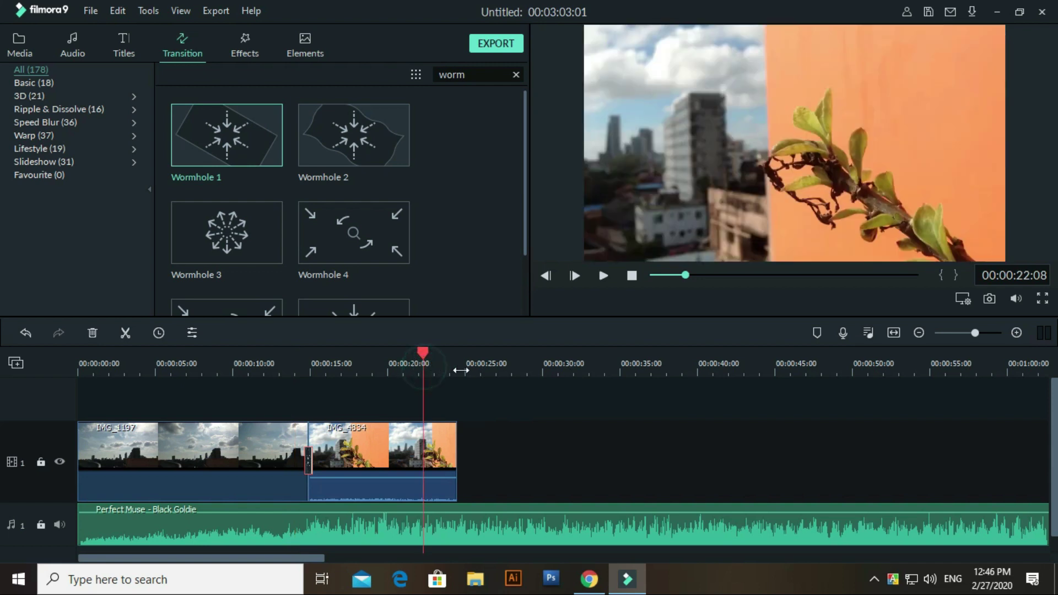
{"action": "left_click", "coordinate": [21, 55]}
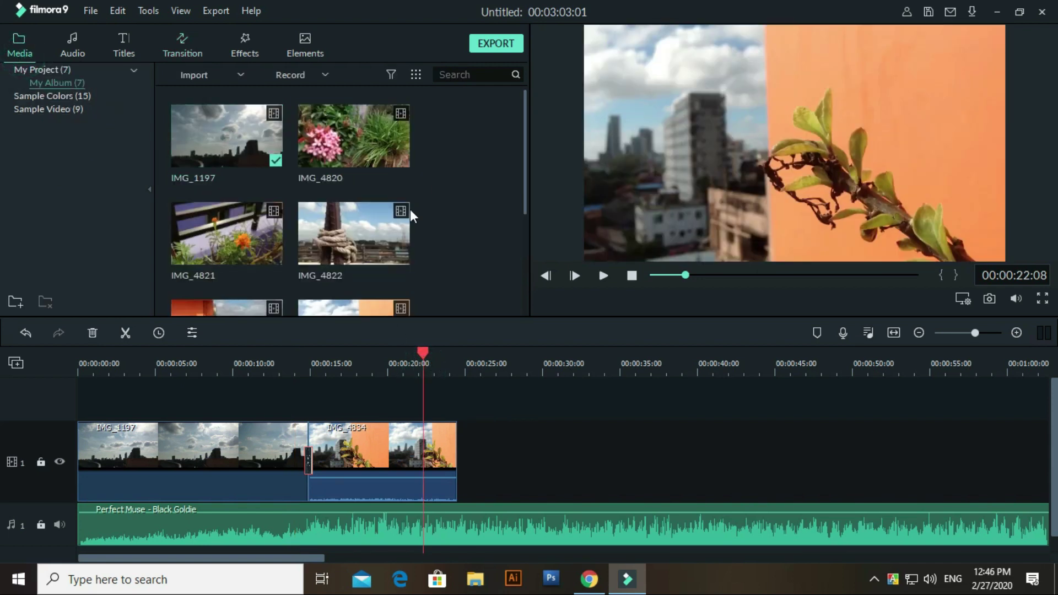
{"action": "left_click_drag", "start_coordinate": [361, 146], "coordinate": [459, 441]}
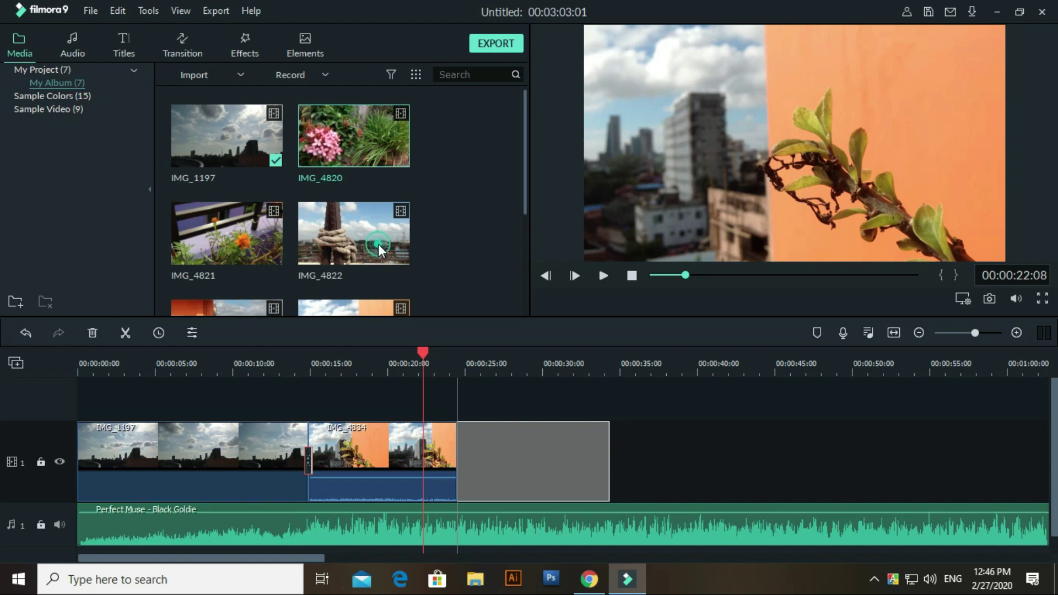
{"action": "left_click_drag", "start_coordinate": [387, 246], "coordinate": [507, 326]}
{"action": "left_click_drag", "start_coordinate": [644, 443], "coordinate": [614, 448]}
{"action": "left_click_drag", "start_coordinate": [699, 475], "coordinate": [702, 472]}
Play the end of IMG_4820 with the music, pausing just before IMG_4822 starts
{"action": "left_click", "coordinate": [579, 366]}
{"action": "left_click", "coordinate": [604, 275]}
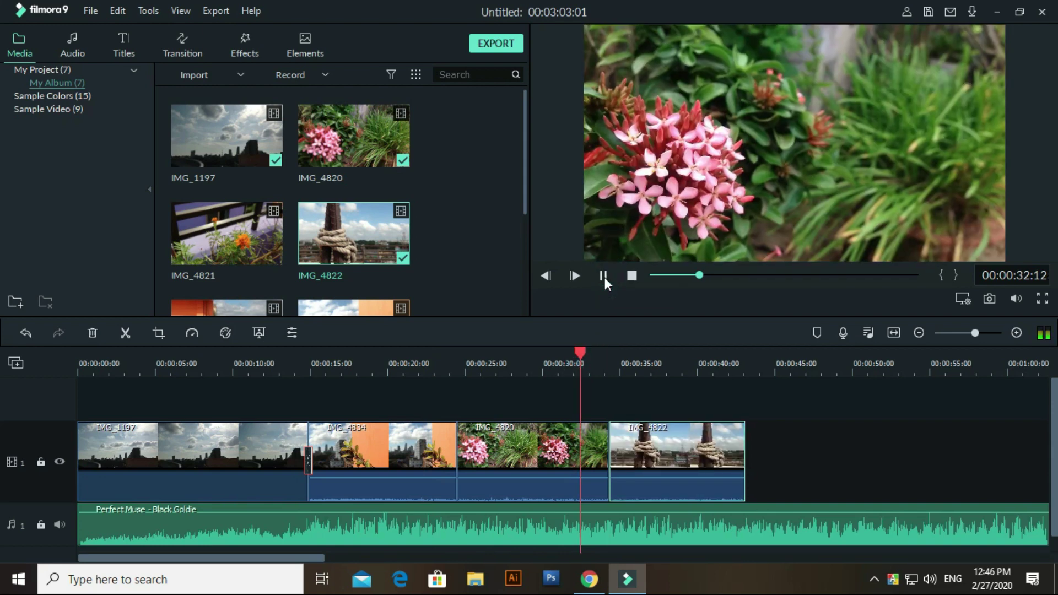
{"action": "left_click", "coordinate": [604, 276]}
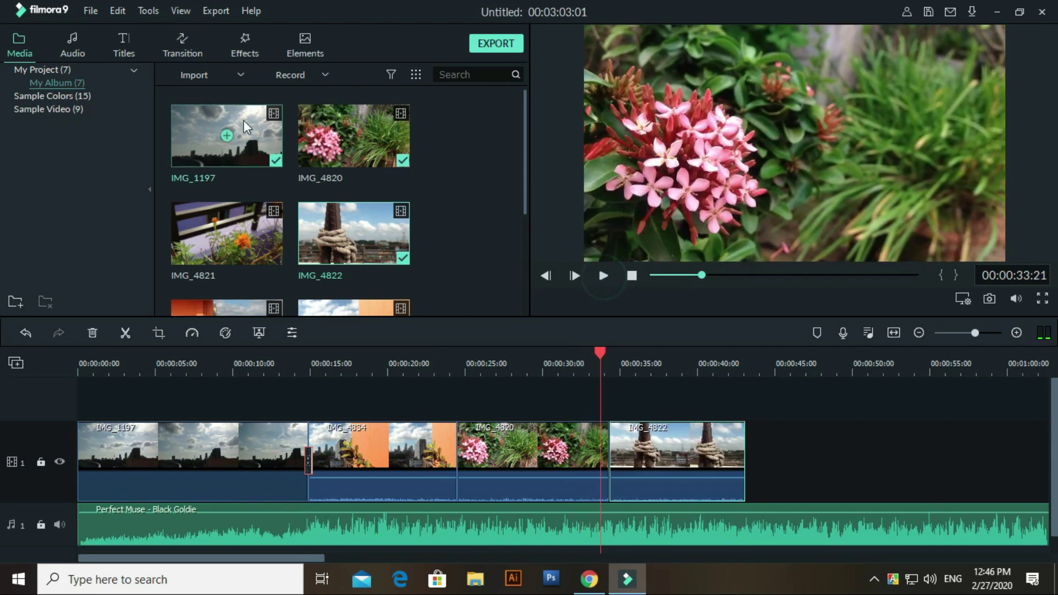
Add a shortened Wormhole 1 transition on the cut between IMG_4820 and IMG_4822 and play across it
{"action": "left_click", "coordinate": [193, 45]}
{"action": "left_click_drag", "start_coordinate": [253, 120], "coordinate": [623, 467]}
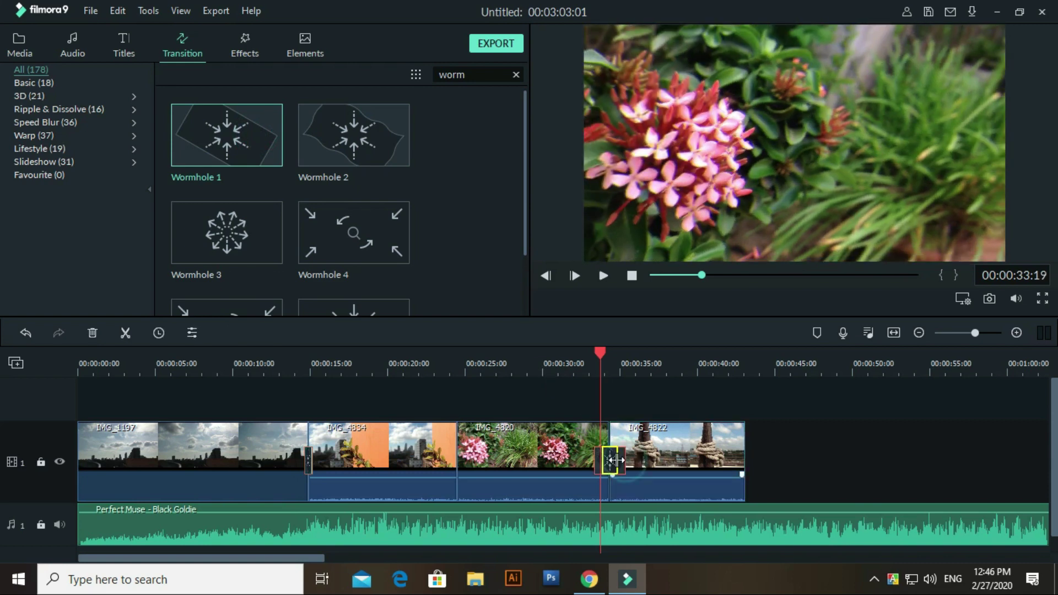
{"action": "left_click", "coordinate": [603, 276]}
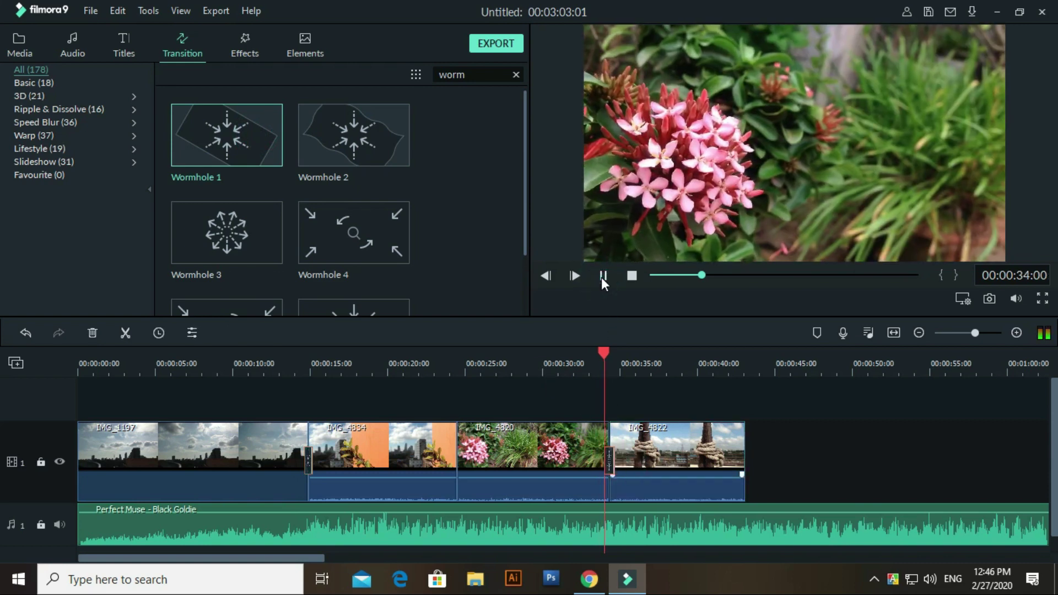
{"action": "left_click", "coordinate": [603, 275]}
Place the playhead at 00:00:06:15 and open Advanced Color Correction for the IMG_1197 clip
{"action": "left_click", "coordinate": [179, 362]}
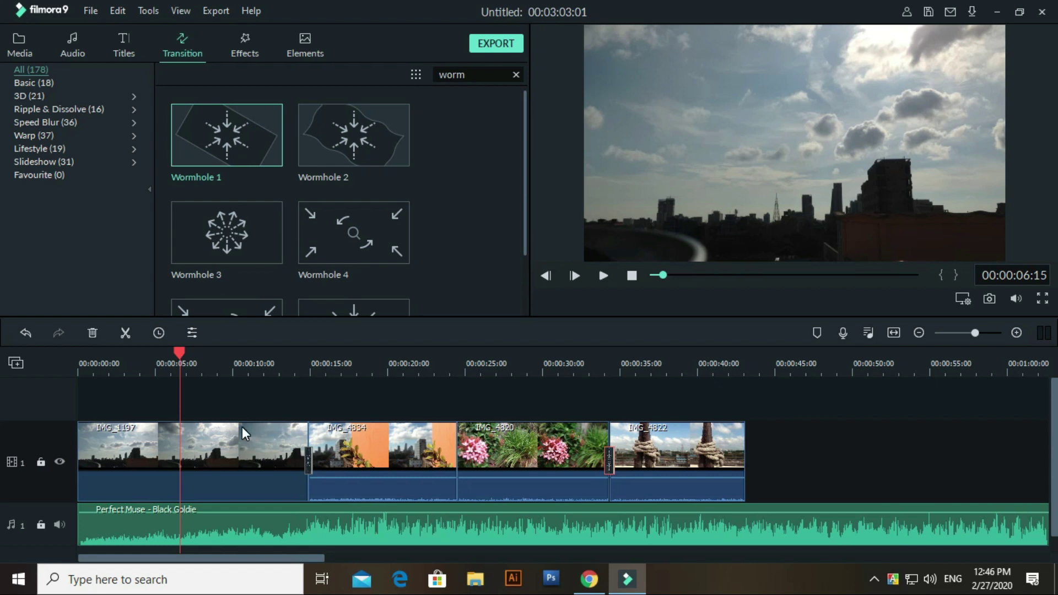
{"action": "right_click", "coordinate": [261, 449]}
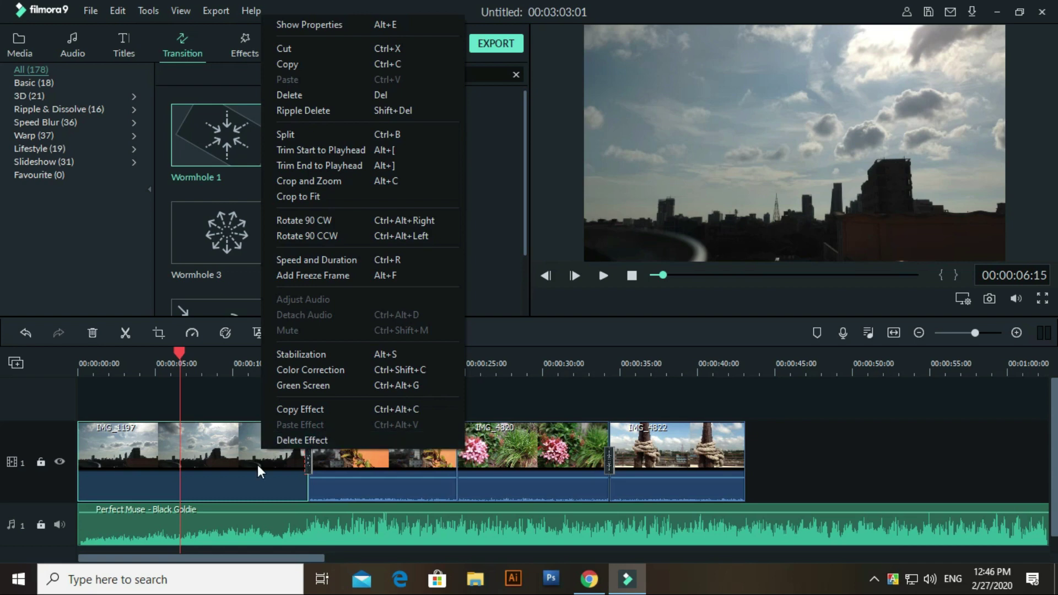
{"action": "left_click", "coordinate": [228, 452]}
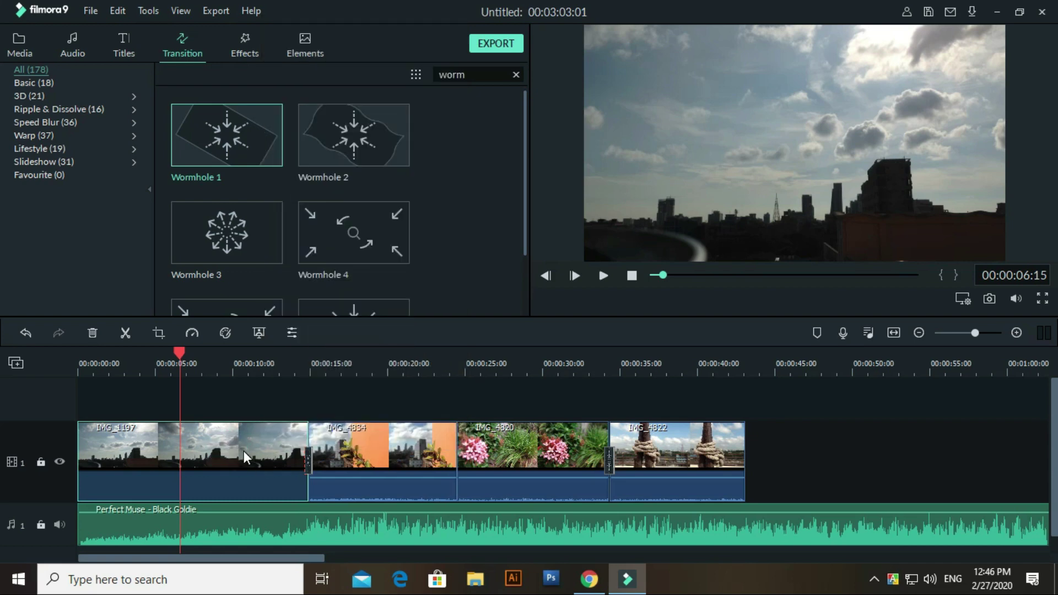
{"action": "right_click", "coordinate": [243, 450]}
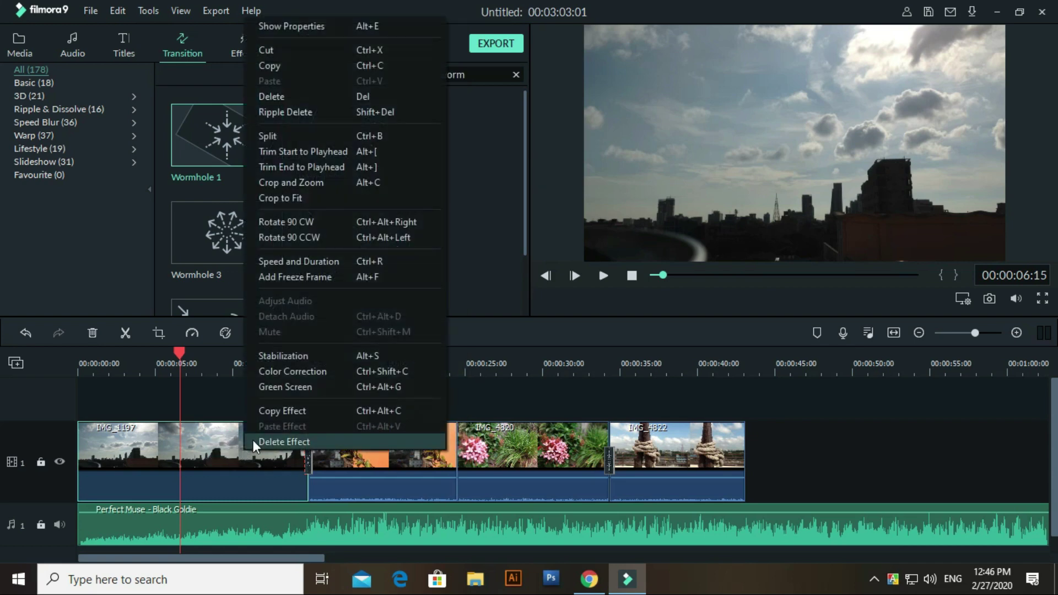
{"action": "left_click", "coordinate": [293, 372]}
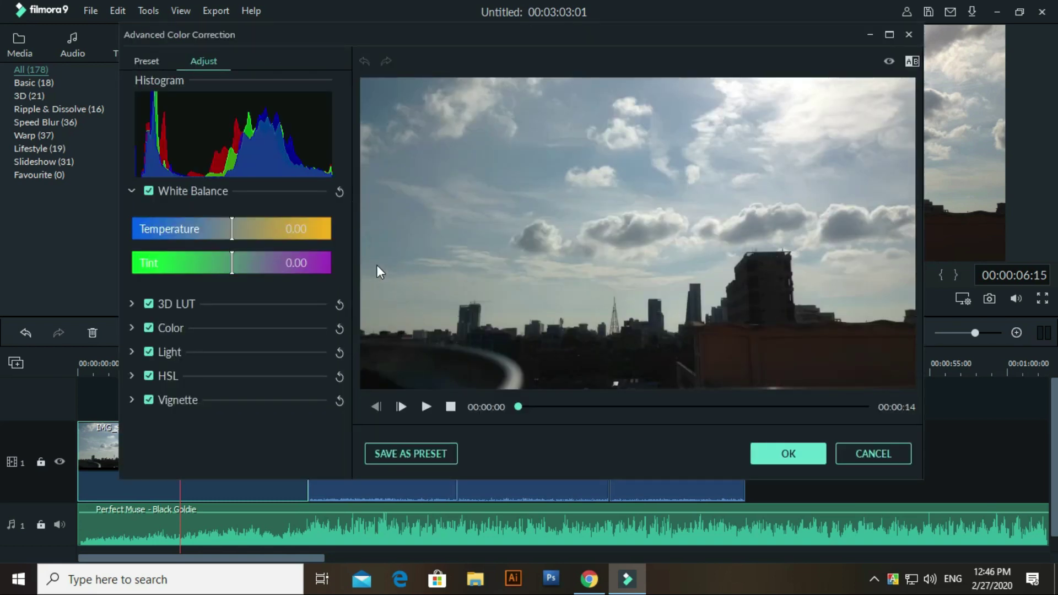
Browse the color correction presets and filter them to the 3D LUT category
{"action": "left_click", "coordinate": [148, 62]}
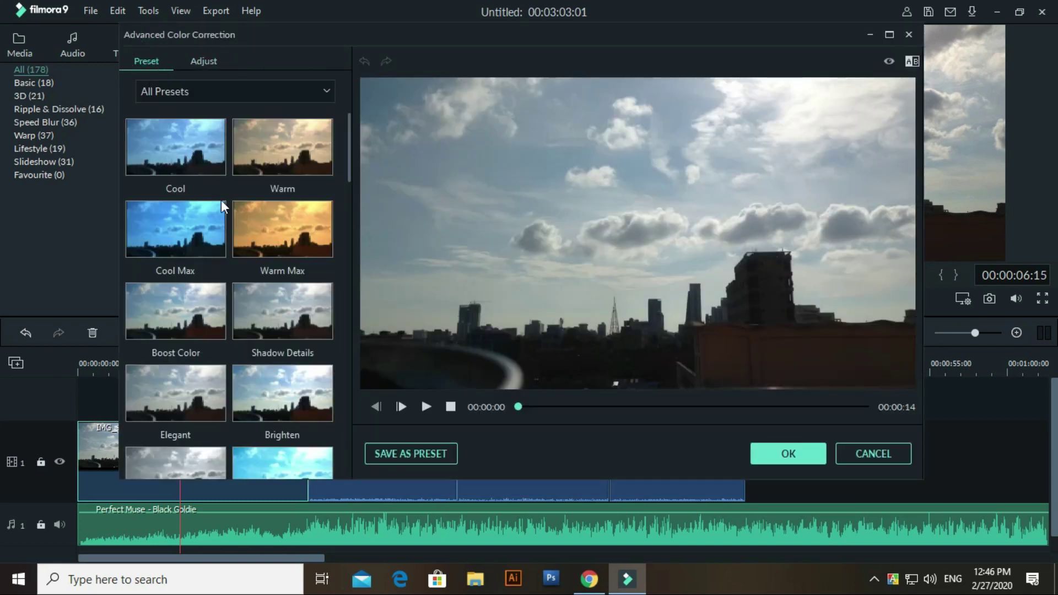
{"action": "scroll", "coordinate": [295, 222], "scroll_direction": "down", "scroll_amount": 3}
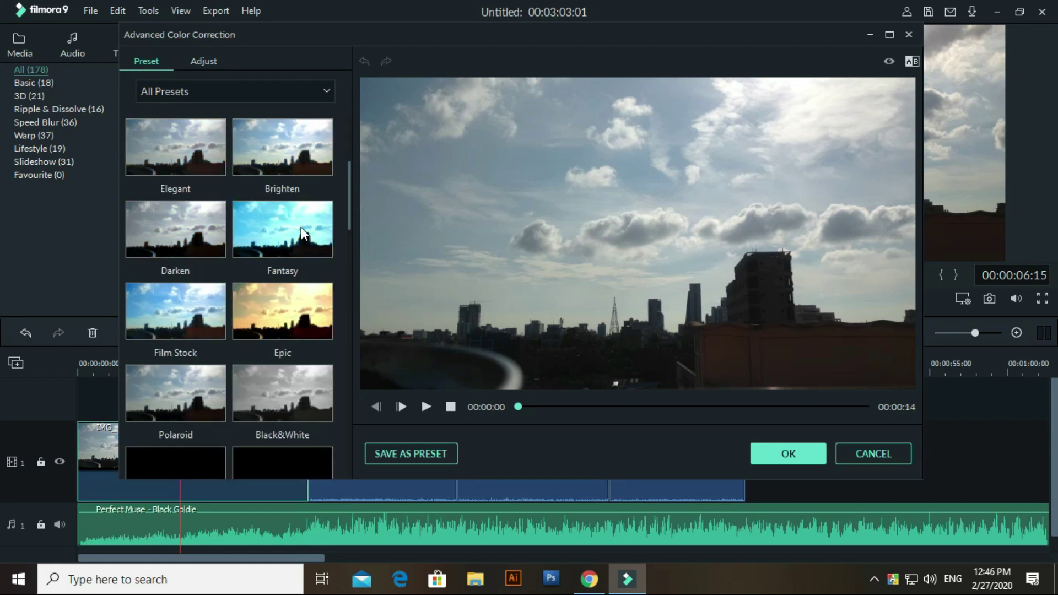
{"action": "scroll", "coordinate": [298, 232], "scroll_direction": "up", "scroll_amount": 3}
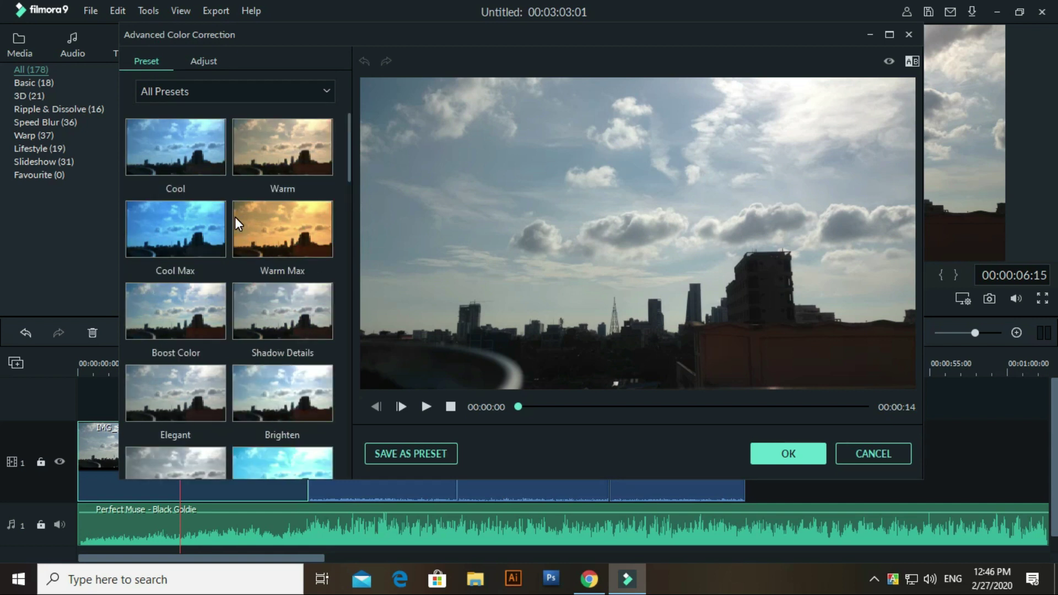
{"action": "left_click", "coordinate": [234, 91]}
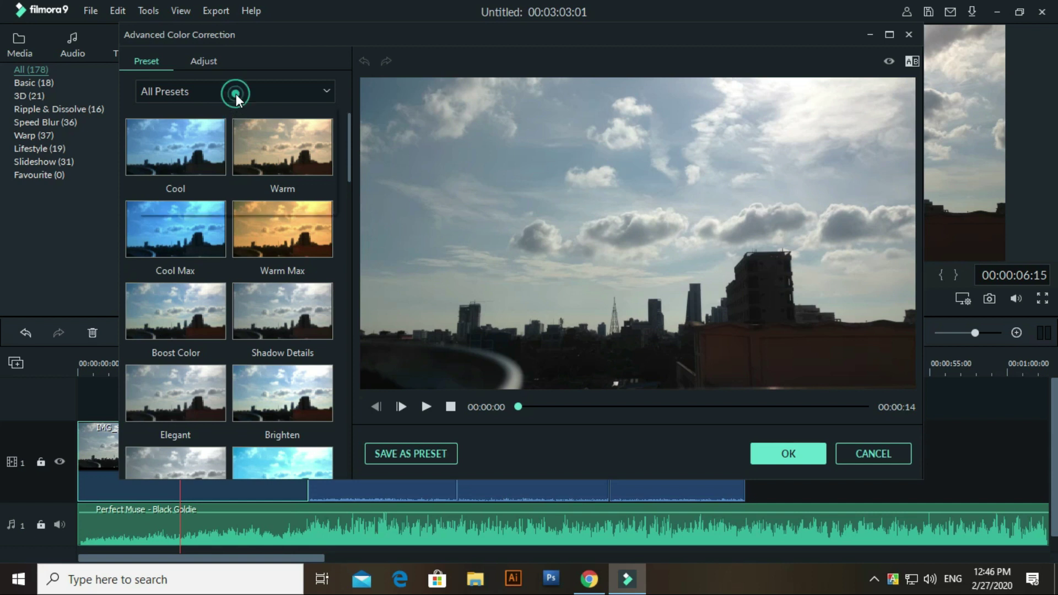
{"action": "left_click", "coordinate": [184, 204]}
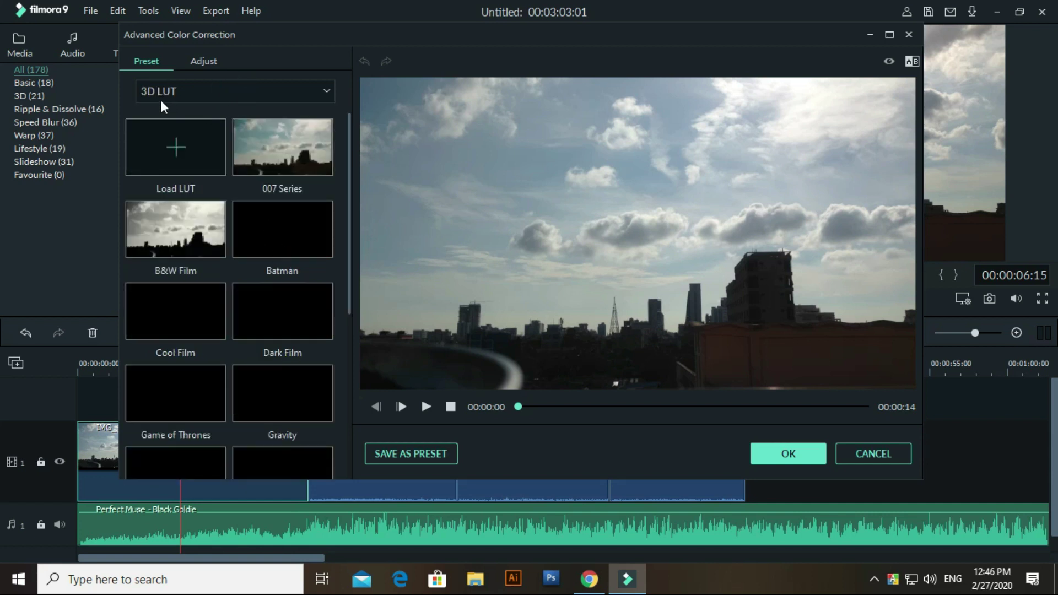
{"action": "left_click", "coordinate": [322, 83]}
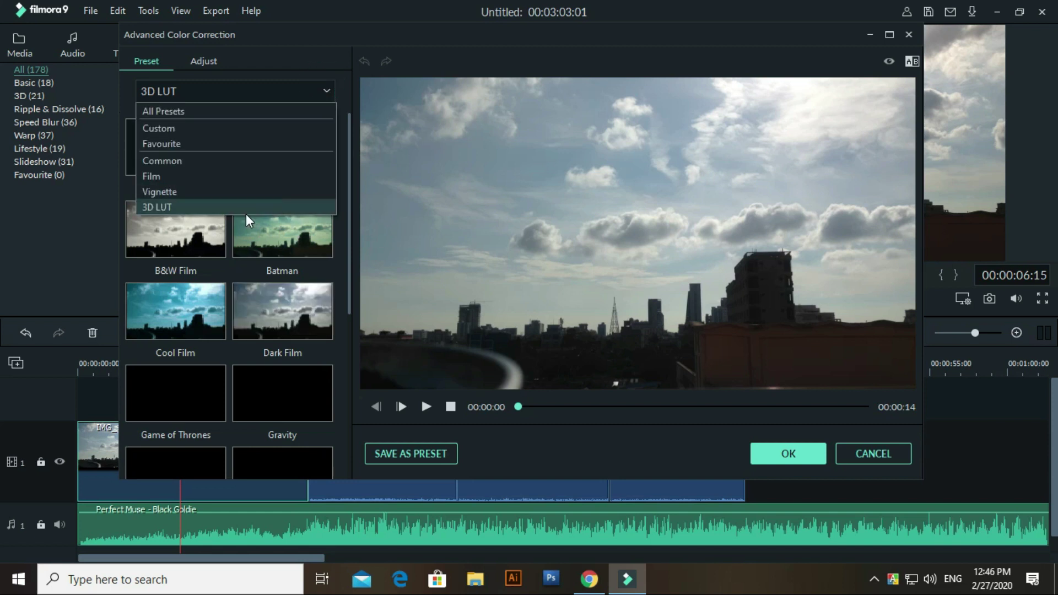
{"action": "left_click", "coordinate": [328, 86]}
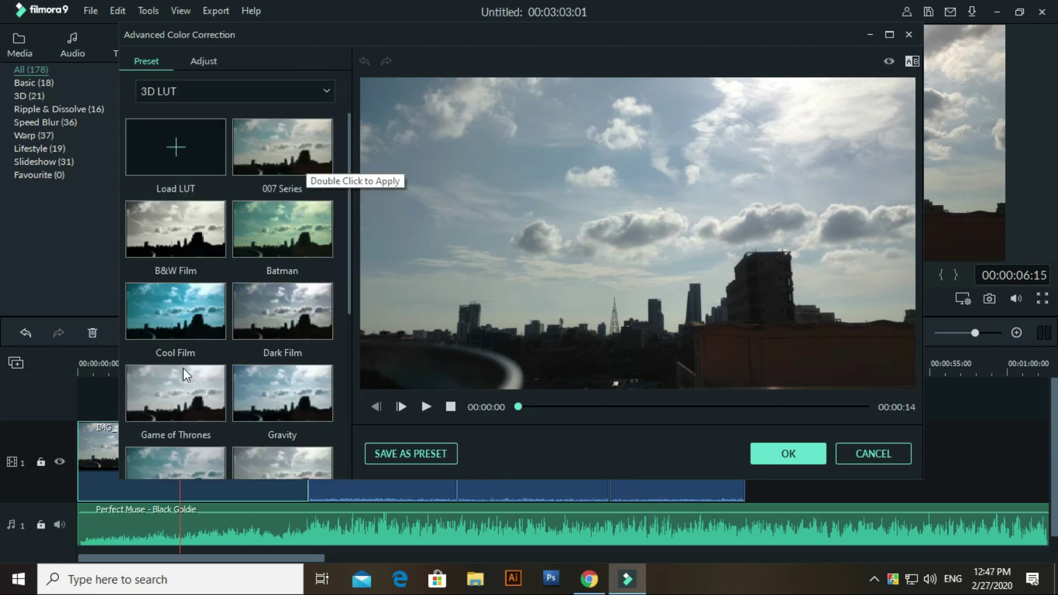
Try the 007 Series, B&W Film, Dark Film, Gravity, Game of Thrones and Warm Film LUT presets on the IMG_1197 clip
{"action": "double_click", "coordinate": [287, 160]}
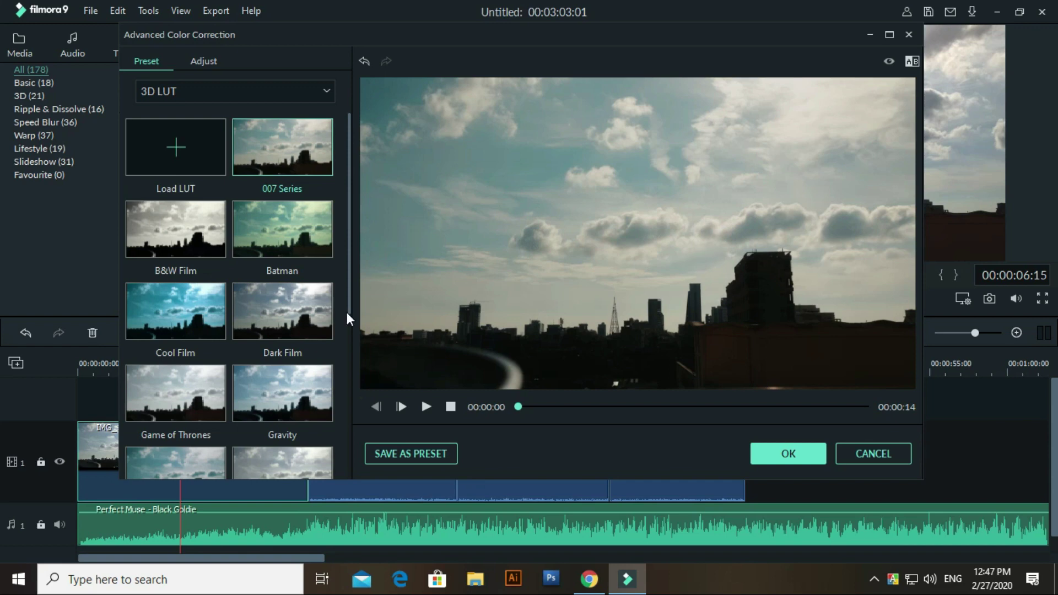
{"action": "double_click", "coordinate": [186, 249]}
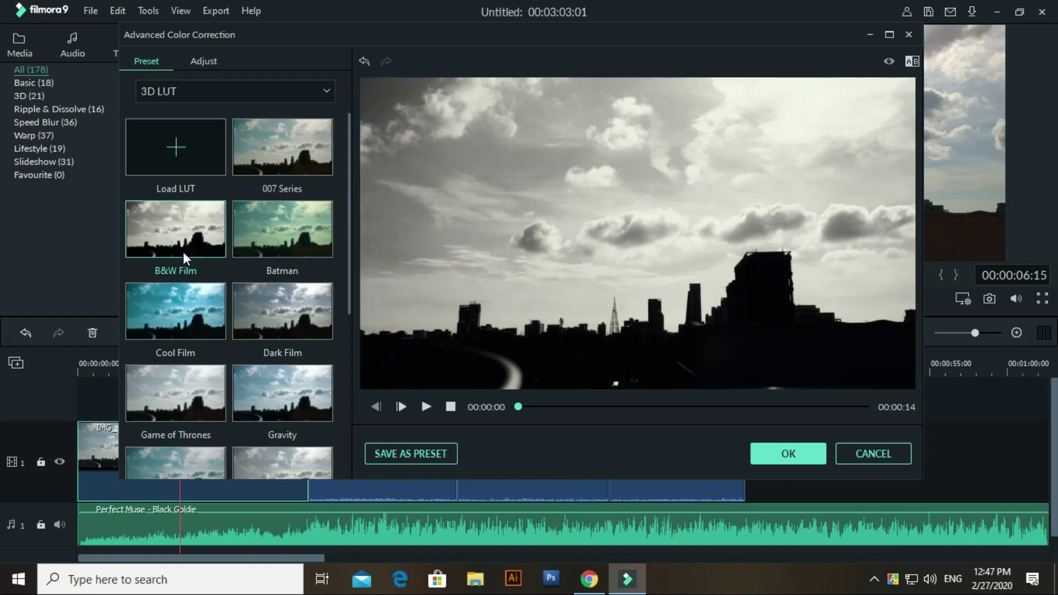
{"action": "double_click", "coordinate": [276, 334]}
{"action": "double_click", "coordinate": [269, 401]}
{"action": "double_click", "coordinate": [175, 407]}
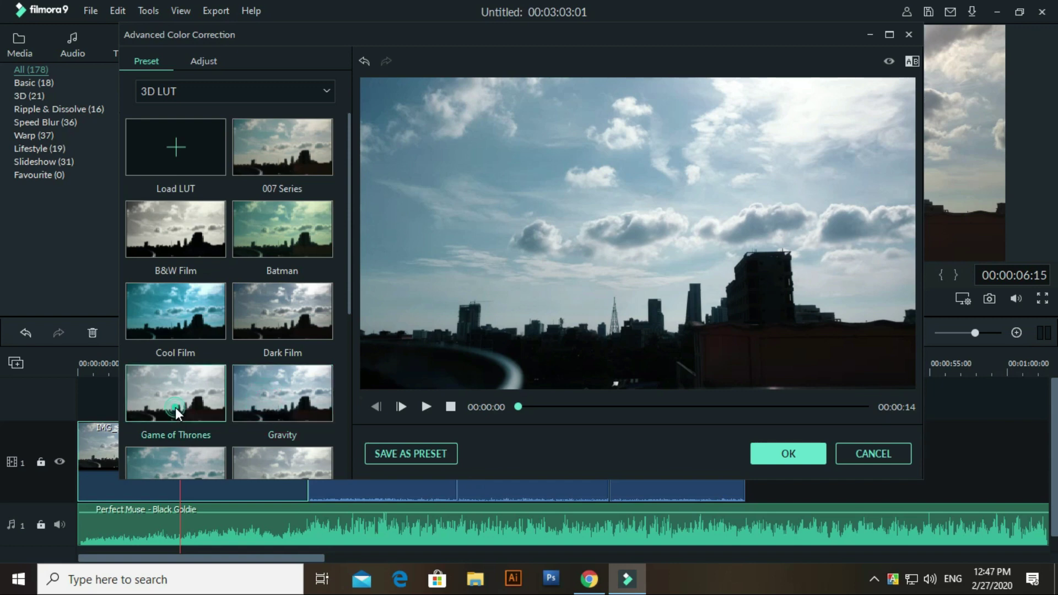
{"action": "scroll", "coordinate": [202, 394], "scroll_direction": "down", "scroll_amount": 5}
{"action": "double_click", "coordinate": [292, 428]}
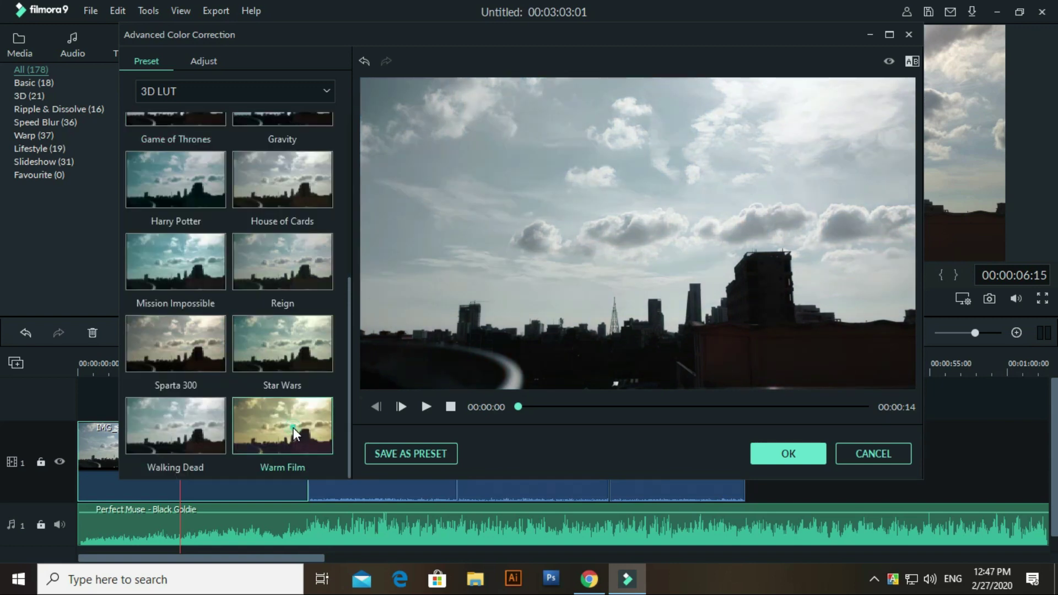
Apply the 007 Series LUT preset to the IMG_1197 clip and confirm the color correction
{"action": "scroll", "coordinate": [291, 386], "scroll_direction": "up", "scroll_amount": 5}
{"action": "double_click", "coordinate": [309, 159]}
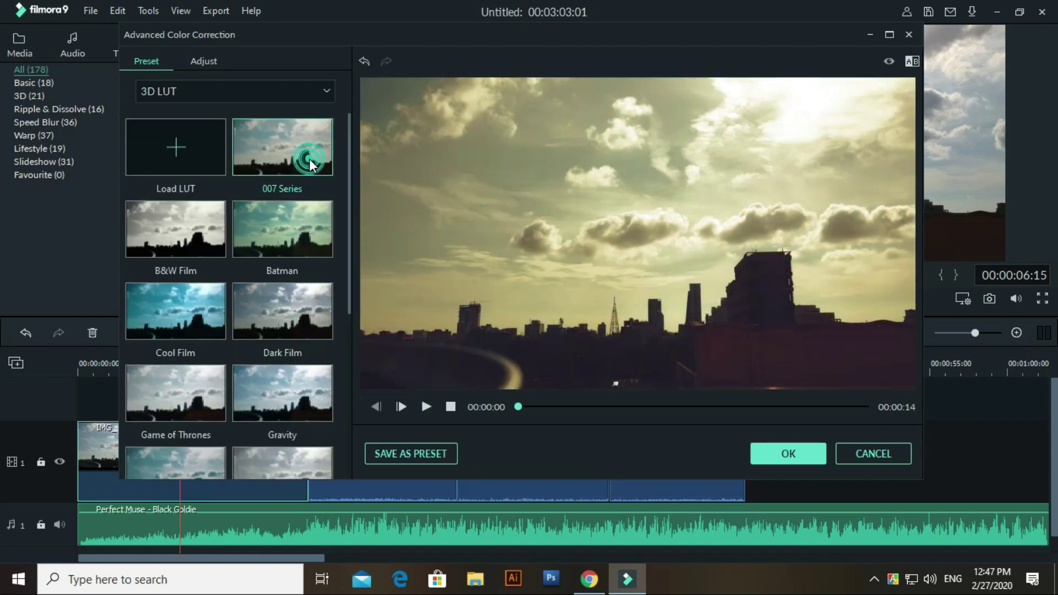
{"action": "left_click", "coordinate": [765, 448]}
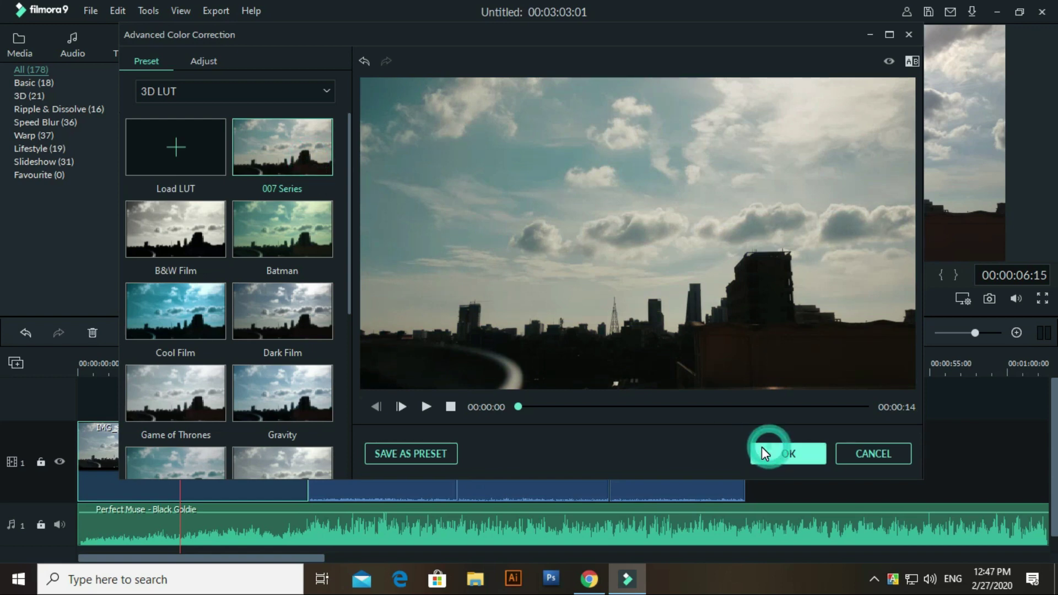
Check the IMG_4834 and IMG_4820 clips and add a Wormhole 1 transition on the cut between them
{"action": "left_click", "coordinate": [418, 471]}
{"action": "left_click", "coordinate": [382, 377]}
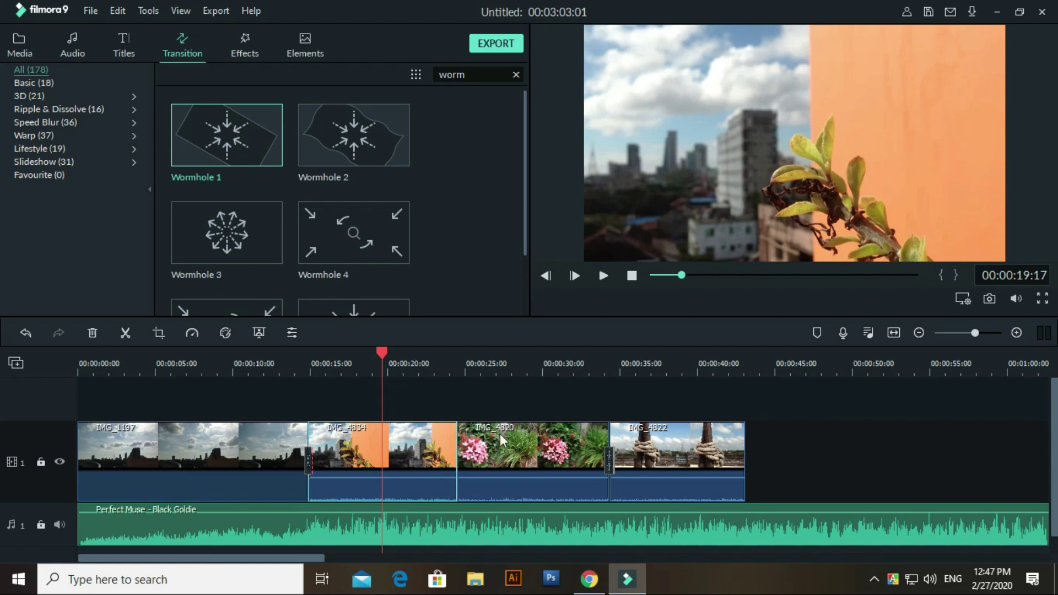
{"action": "left_click", "coordinate": [506, 364]}
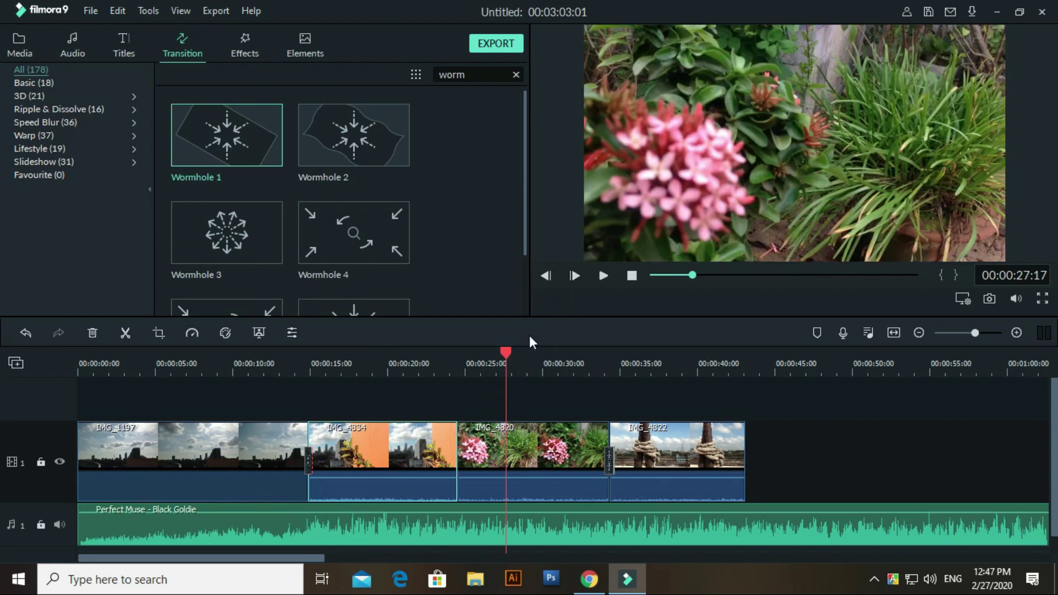
{"action": "left_click", "coordinate": [452, 363]}
{"action": "left_click_drag", "start_coordinate": [250, 149], "coordinate": [458, 457]}
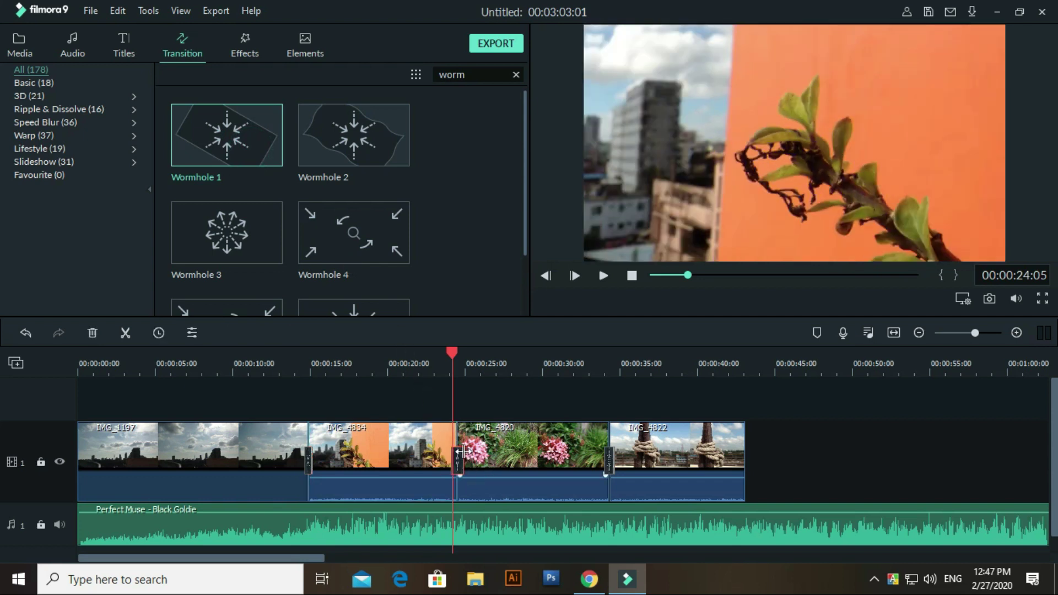
Add the Cinema 21:9 effect on a track above the clips, starting at zero, and extend it to the end of IMG_4822
{"action": "left_click_drag", "start_coordinate": [450, 351], "coordinate": [101, 376]}
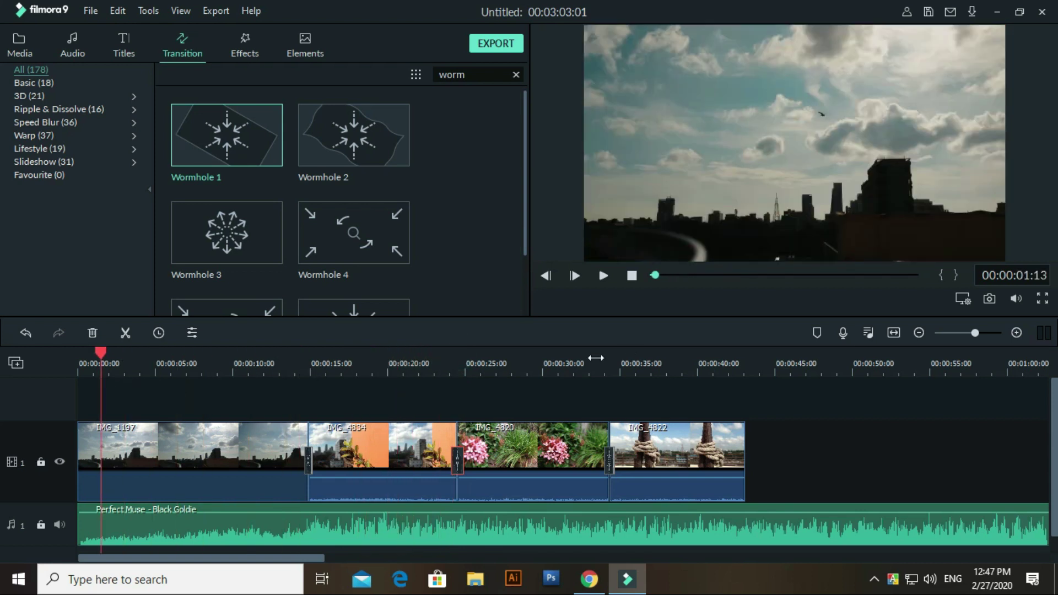
{"action": "mouse_move", "coordinate": [249, 148]}
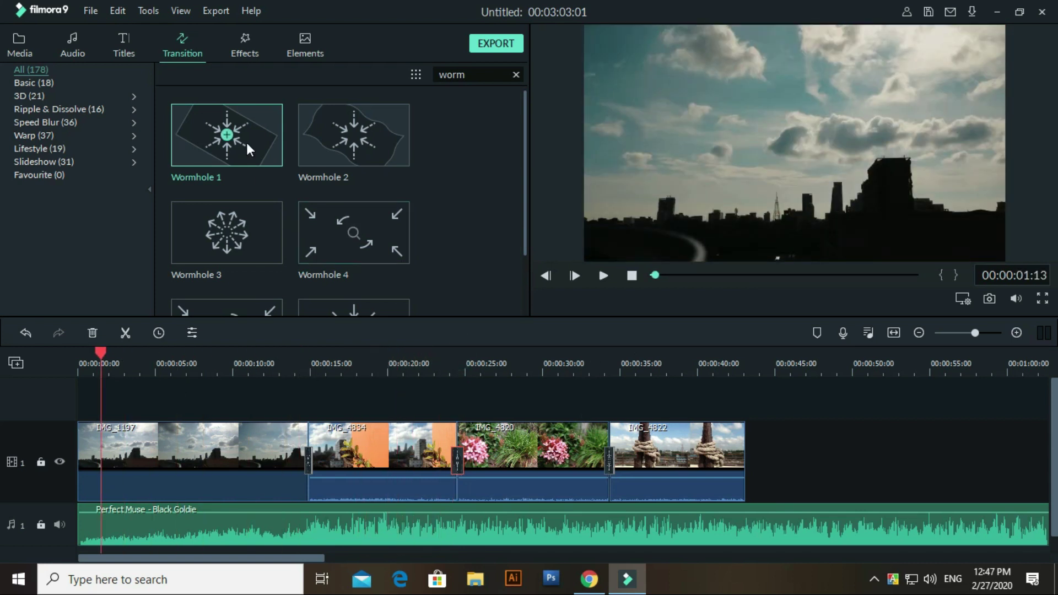
{"action": "left_click", "coordinate": [245, 48]}
{"action": "scroll", "coordinate": [376, 141], "scroll_direction": "down", "scroll_amount": 5}
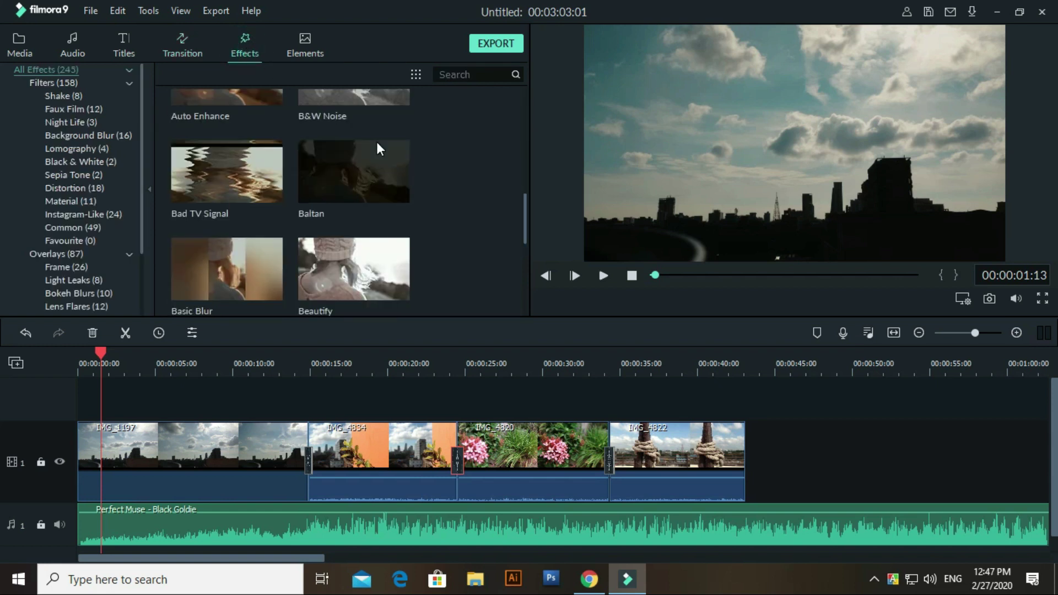
{"action": "scroll", "coordinate": [376, 141], "scroll_direction": "down", "scroll_amount": 2}
{"action": "scroll", "coordinate": [378, 145], "scroll_direction": "down", "scroll_amount": 3}
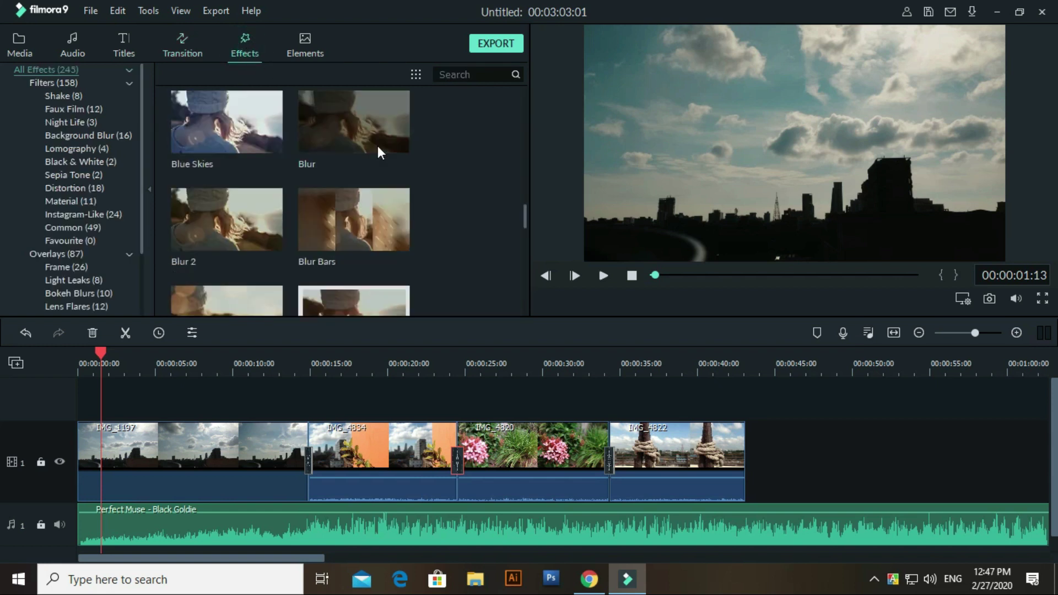
{"action": "scroll", "coordinate": [378, 145], "scroll_direction": "down", "scroll_amount": 4}
{"action": "scroll", "coordinate": [378, 145], "scroll_direction": "up", "scroll_amount": 2}
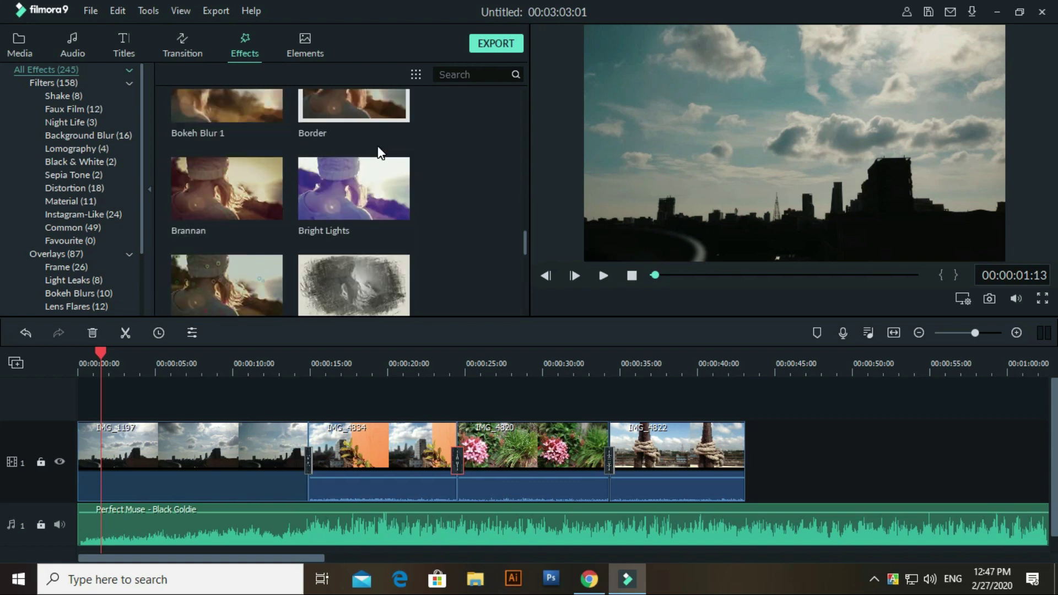
{"action": "scroll", "coordinate": [378, 145], "scroll_direction": "down", "scroll_amount": 3}
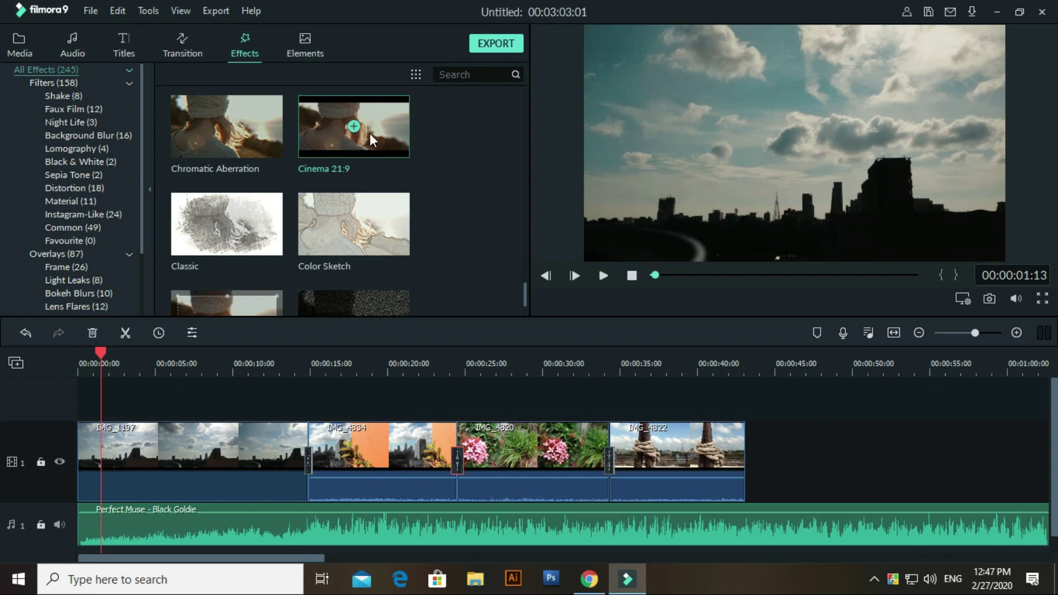
{"action": "left_click_drag", "start_coordinate": [373, 124], "coordinate": [145, 405]}
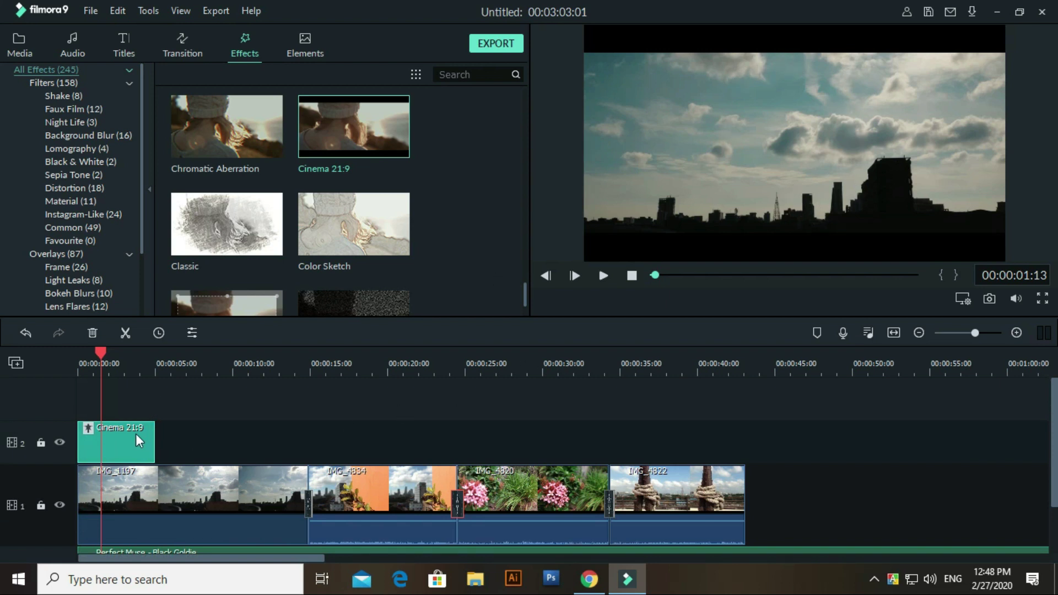
{"action": "left_click_drag", "start_coordinate": [155, 437], "coordinate": [745, 434]}
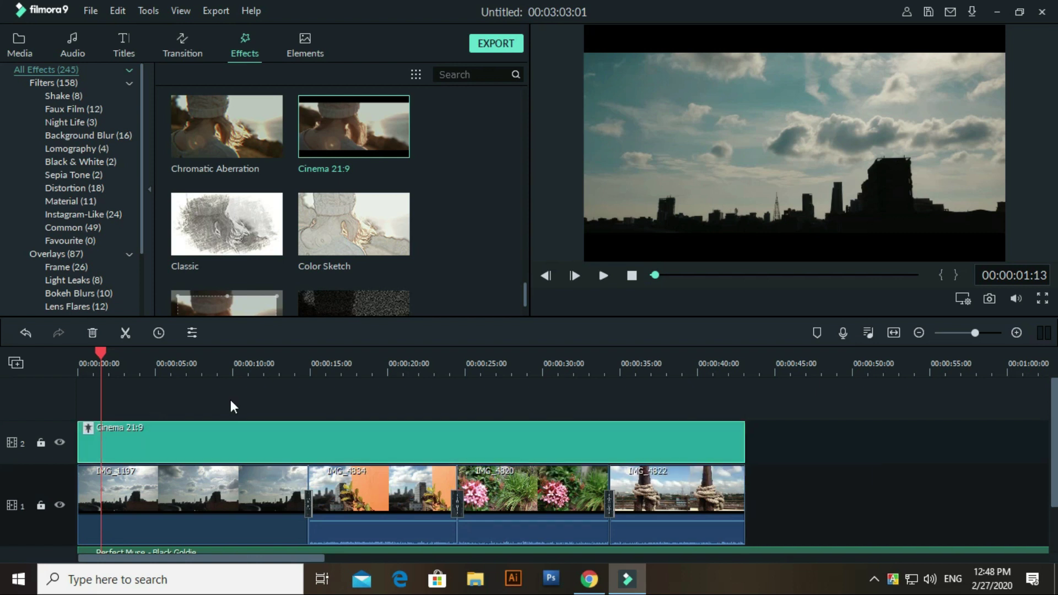
Preview the widescreen effect by playing from 00:00:06:16 into the IMG_4834 clip, and check the frame at 00:00:29:11 in IMG_4820
{"action": "left_click", "coordinate": [168, 366]}
{"action": "left_click", "coordinate": [243, 367]}
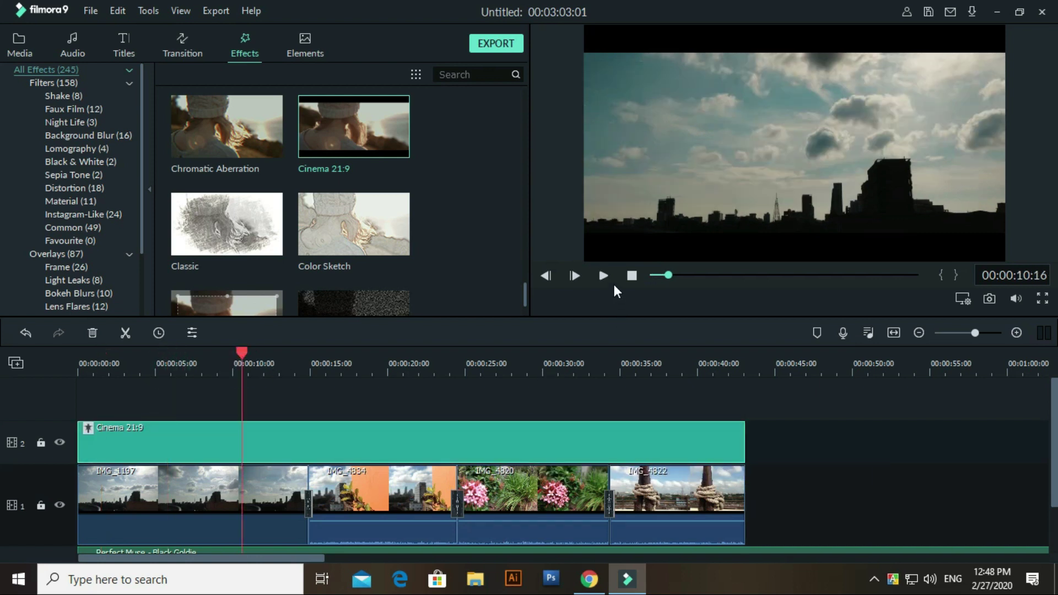
{"action": "left_click", "coordinate": [179, 366]}
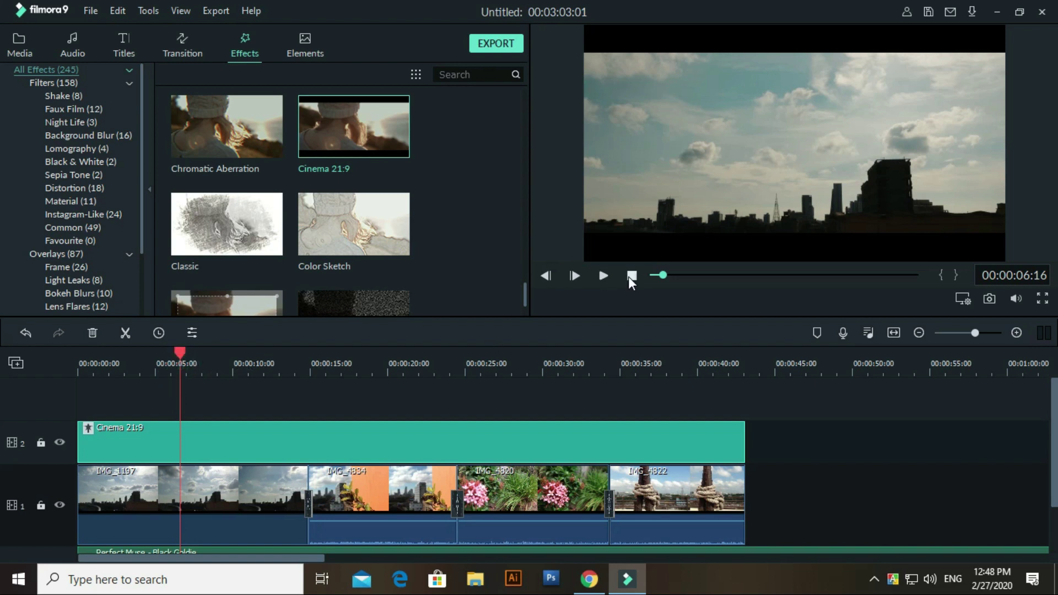
{"action": "left_click", "coordinate": [603, 275]}
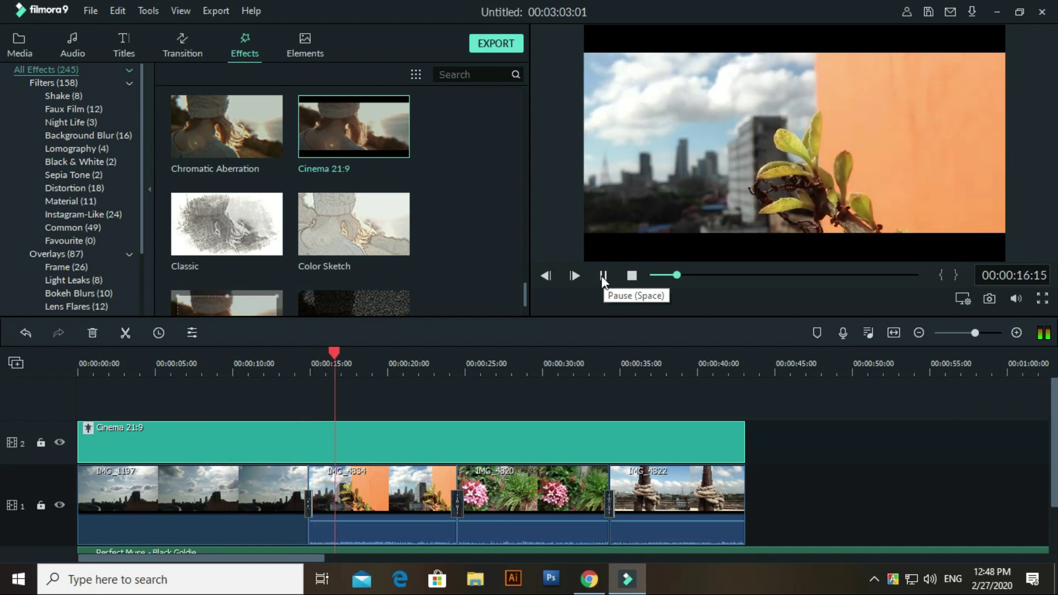
{"action": "left_click", "coordinate": [602, 276]}
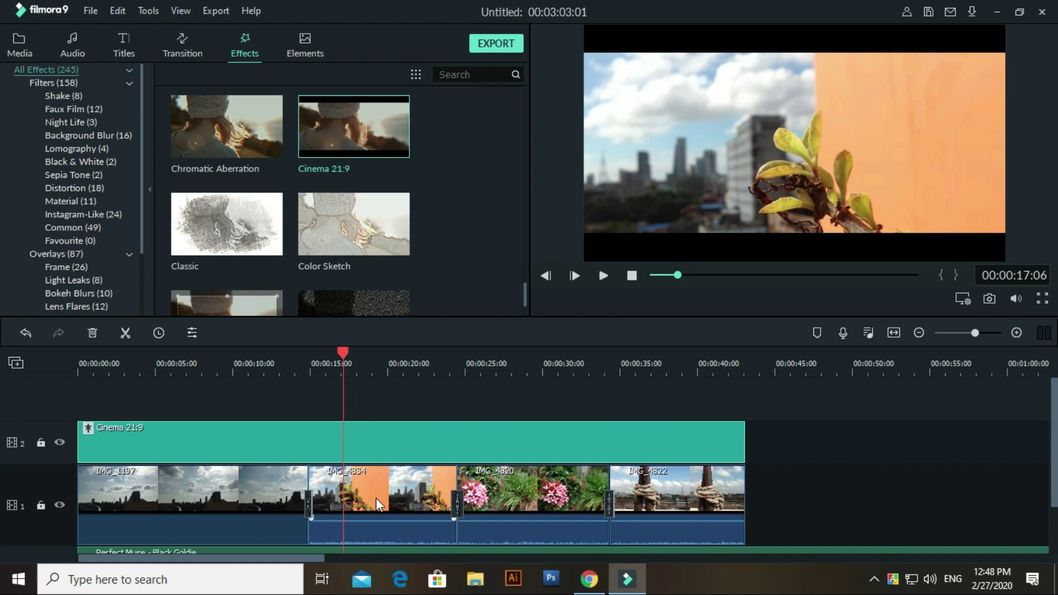
{"action": "left_click", "coordinate": [532, 365]}
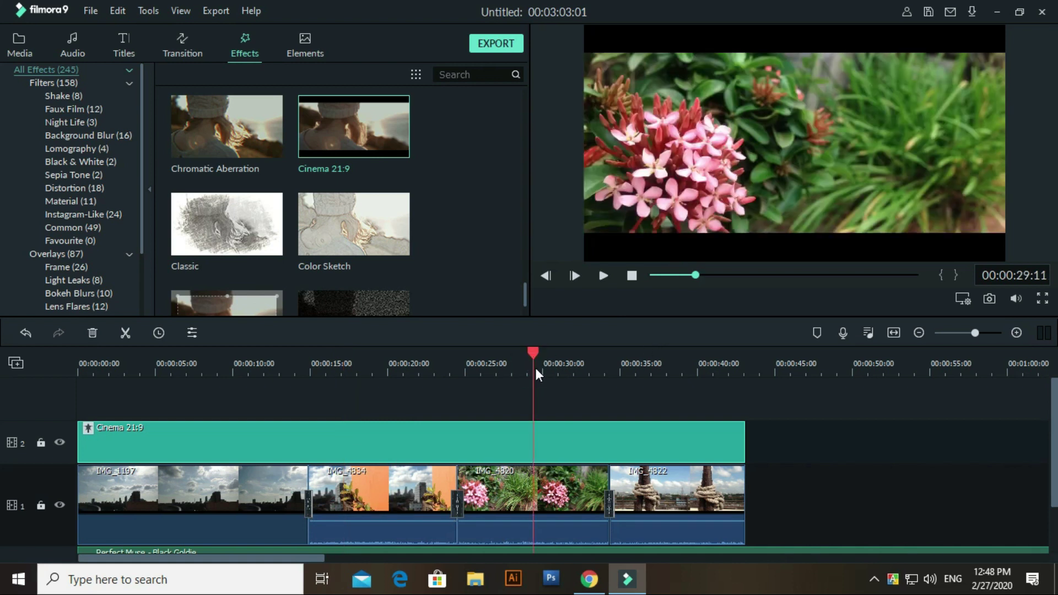